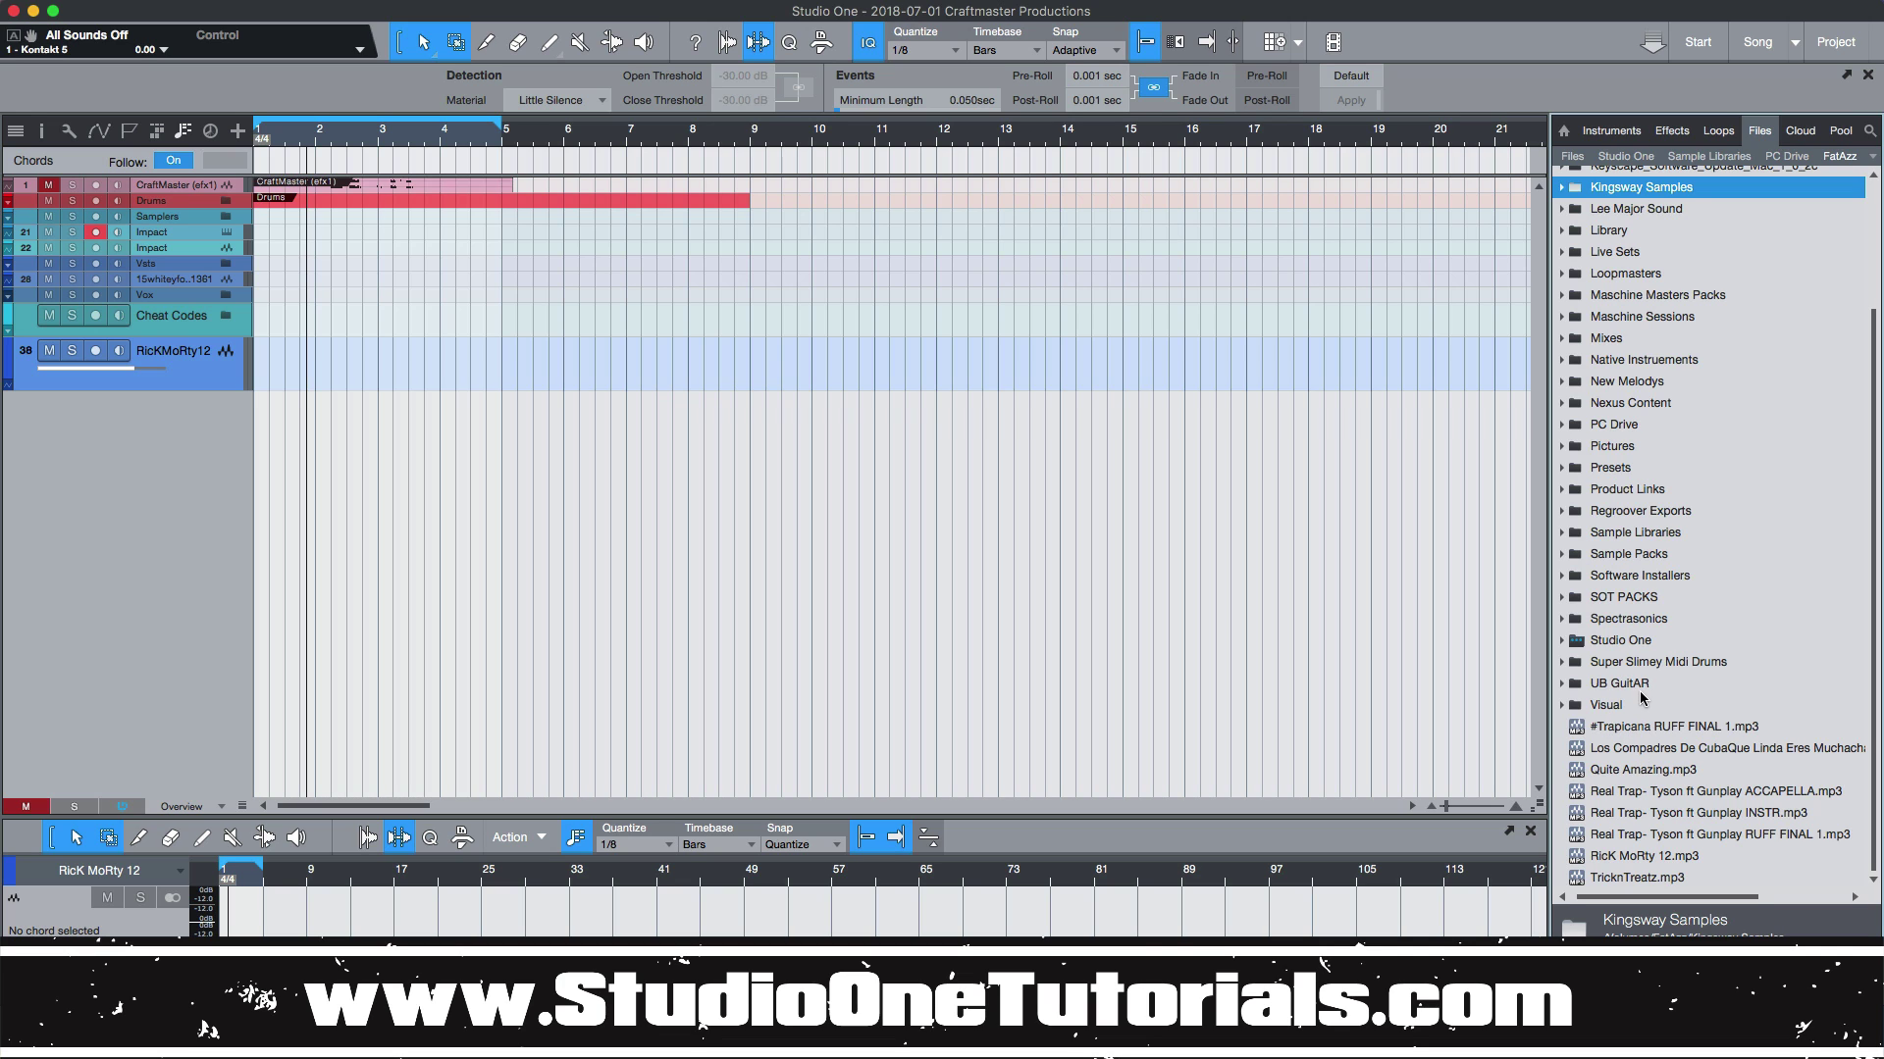
Lower the song tempo slightly.
scroll(1645, 686, "up", 5)
scroll(1646, 686, "down", 5)
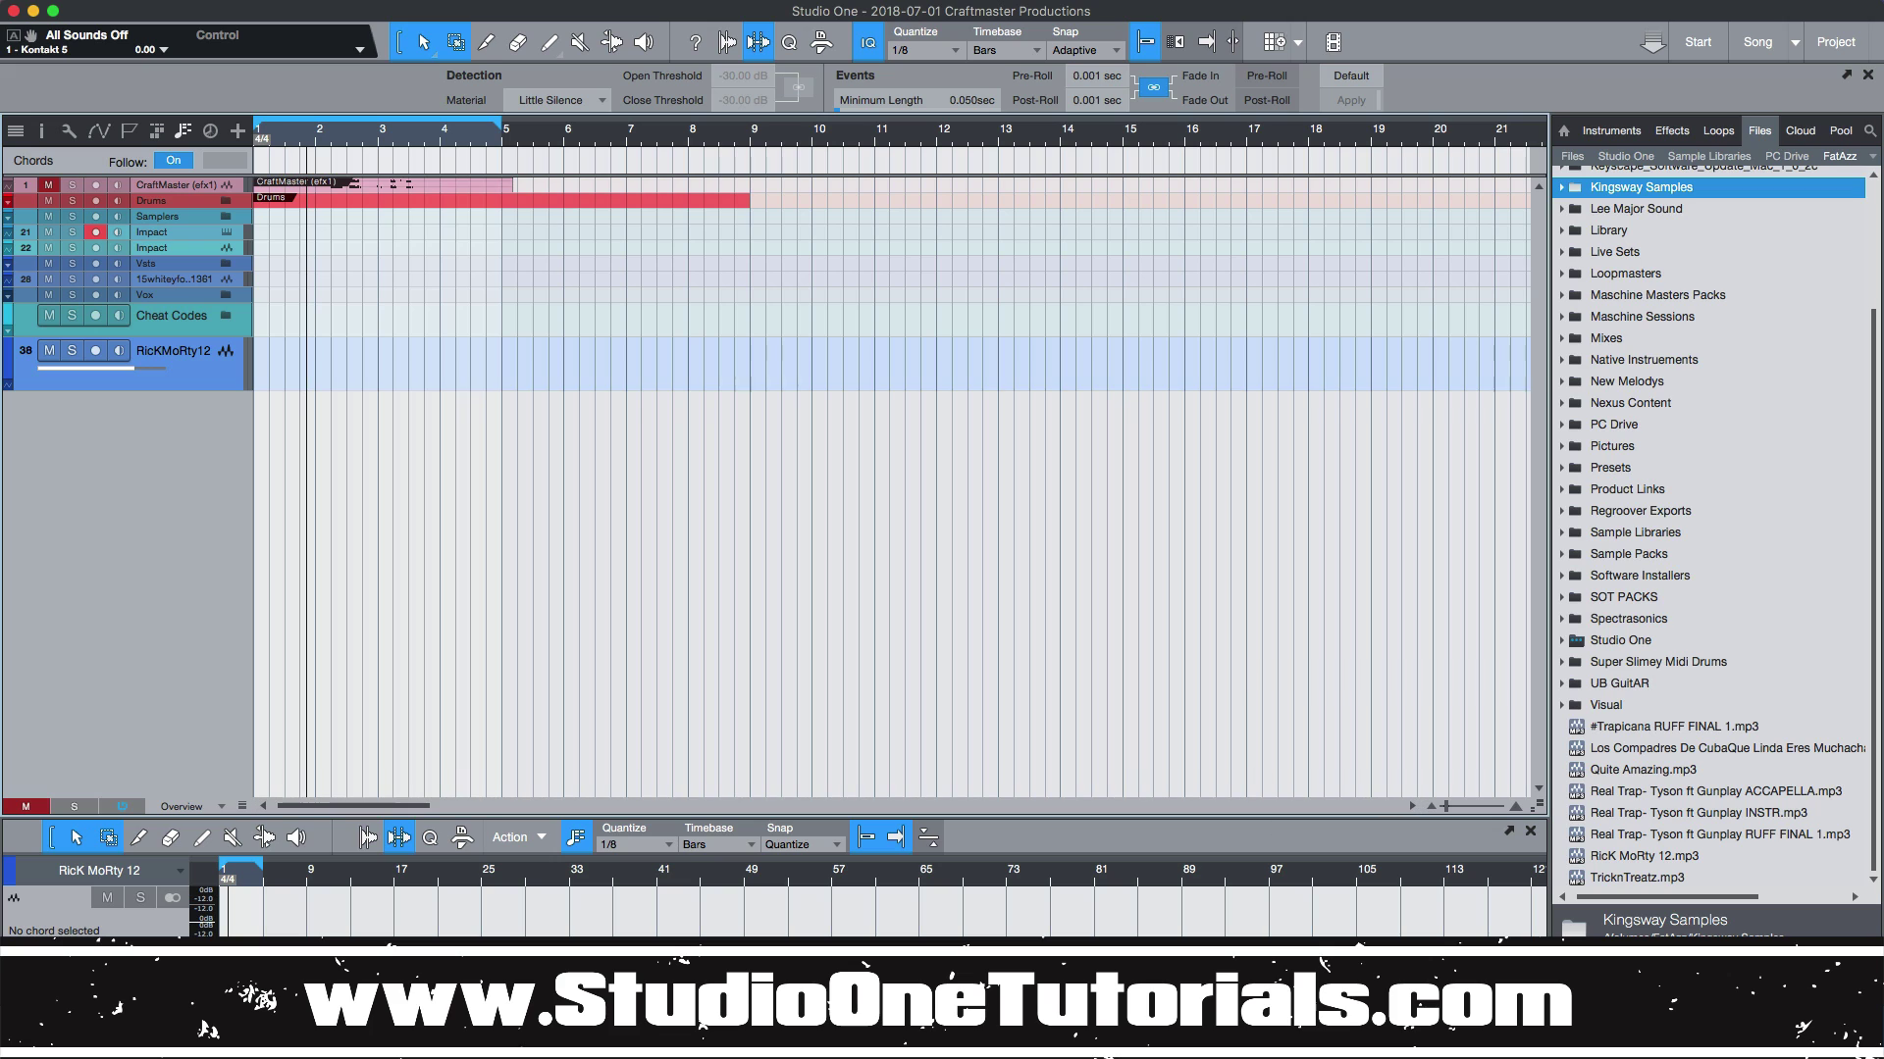
scroll(1314, 1021, "down", 12)
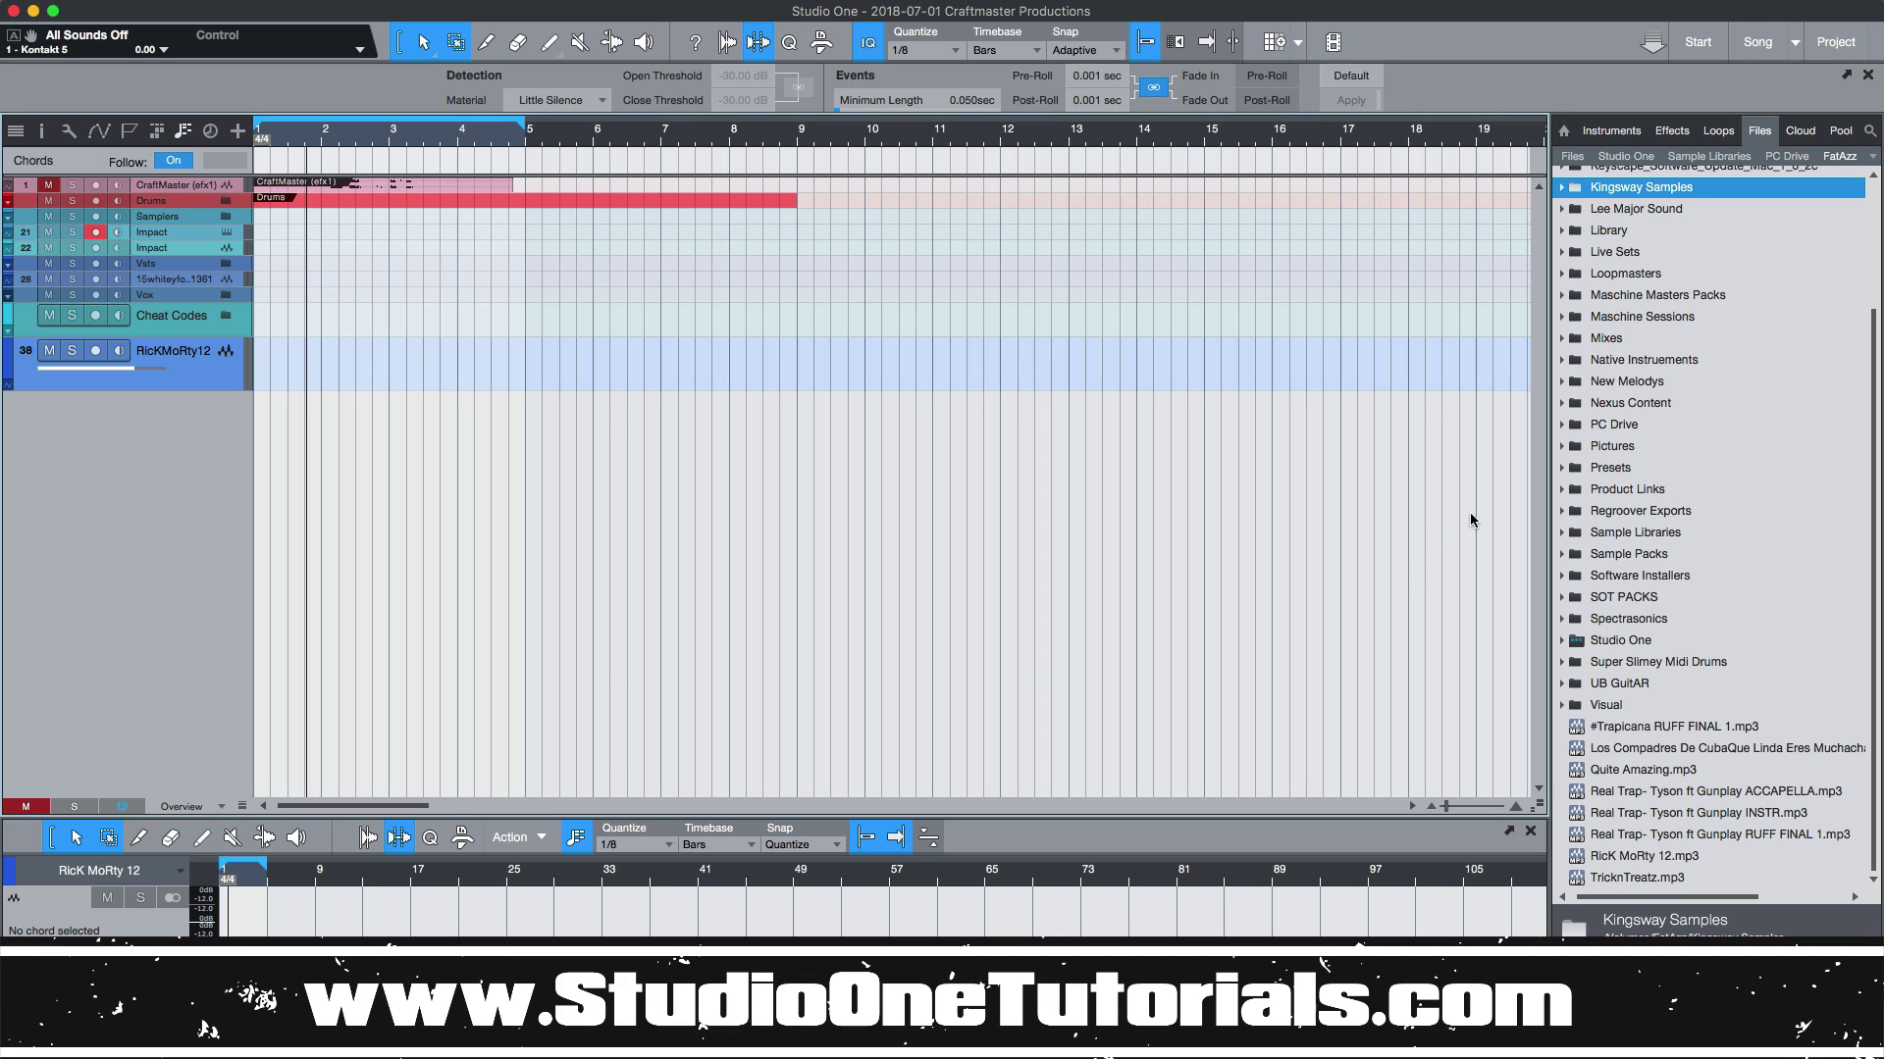
Place 03. Backup (99PBM).wav from the Kingsway Louis Bell Vol.1 sample folder on a new track at bar 1 and enlarge the track's height.
left_click(1563, 533)
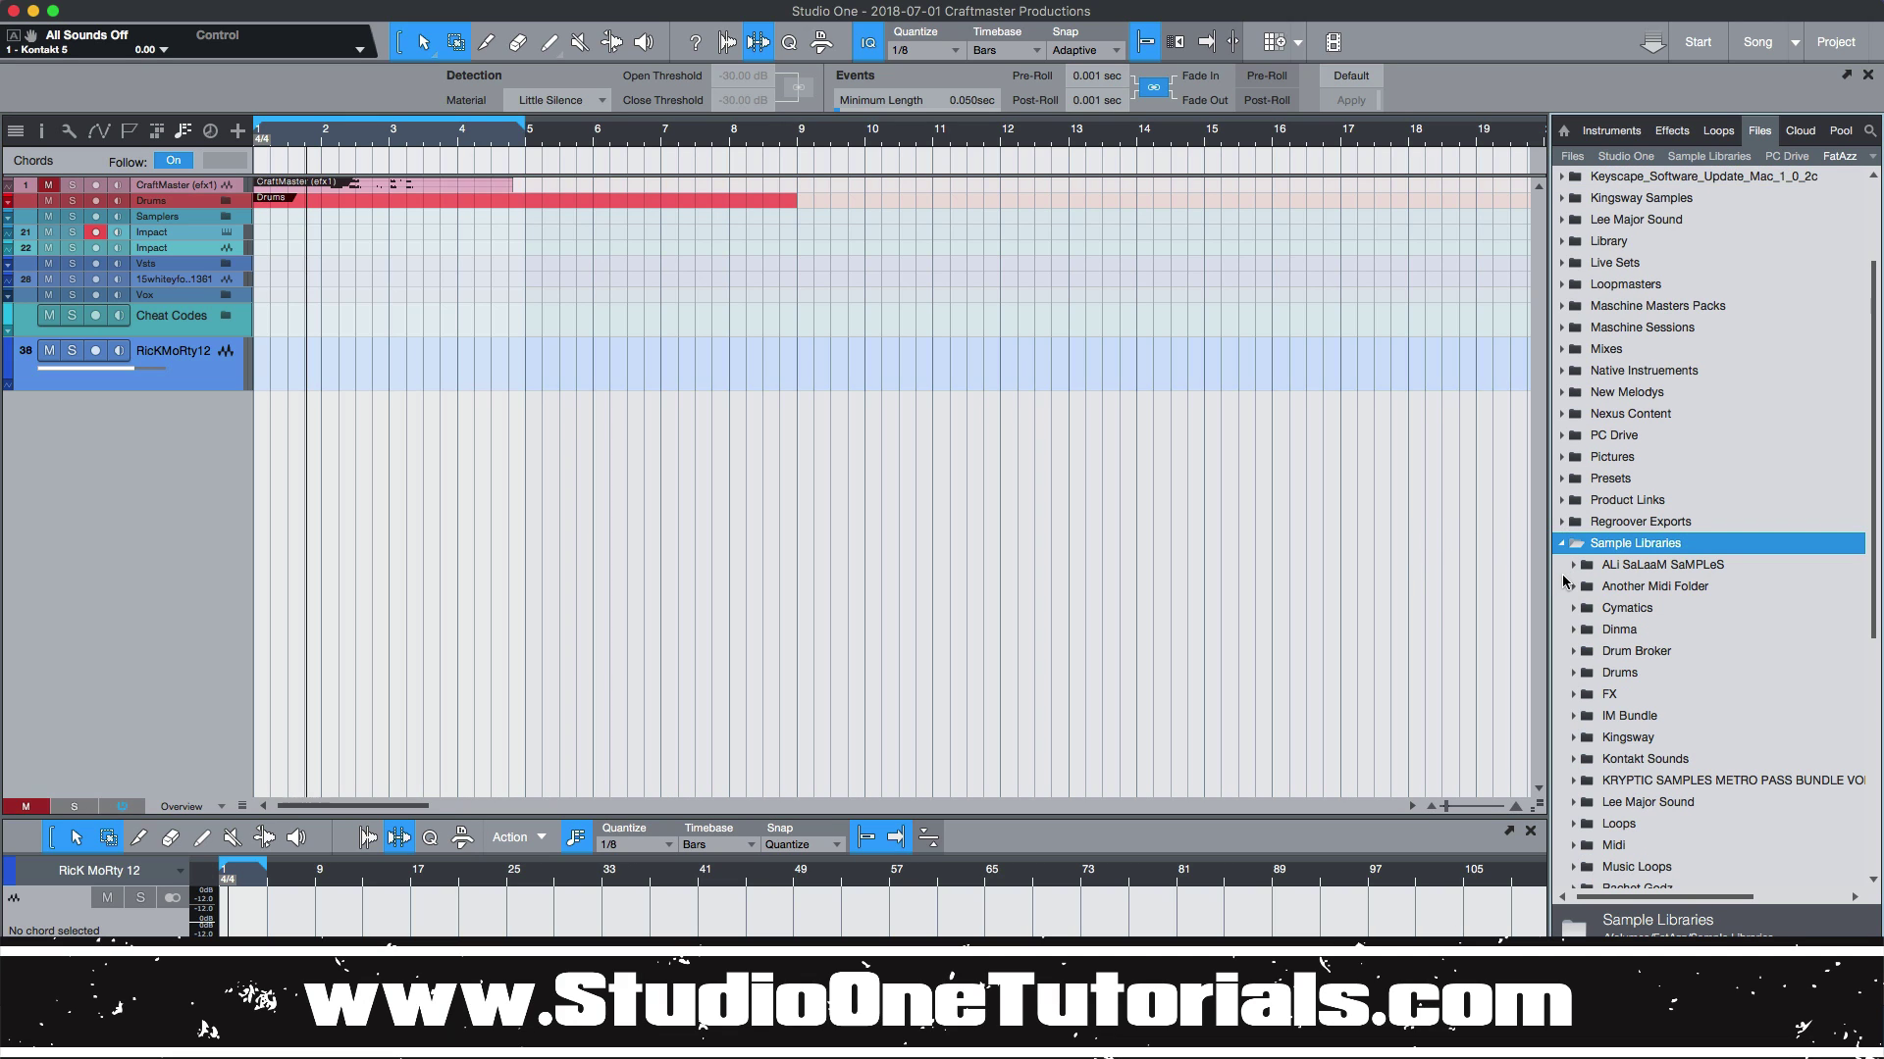
scroll(1564, 581, "down", 5)
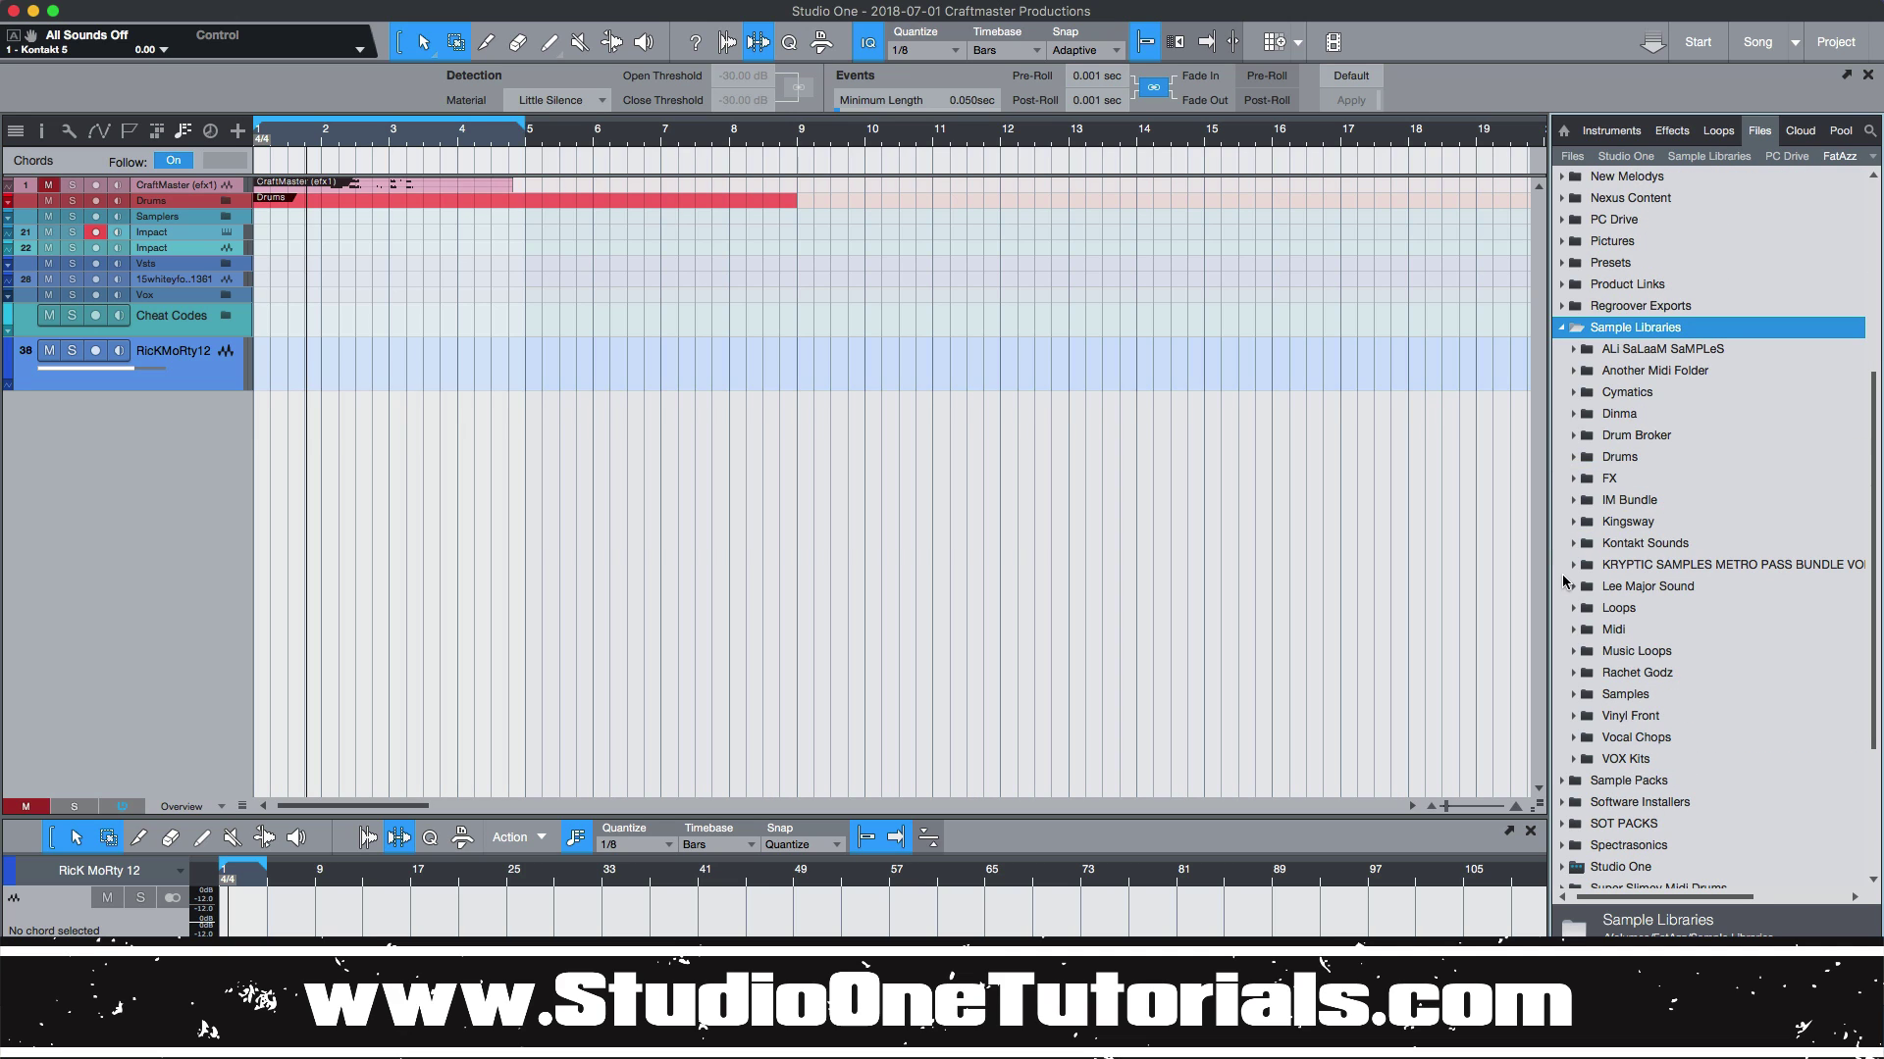
left_click(1573, 521)
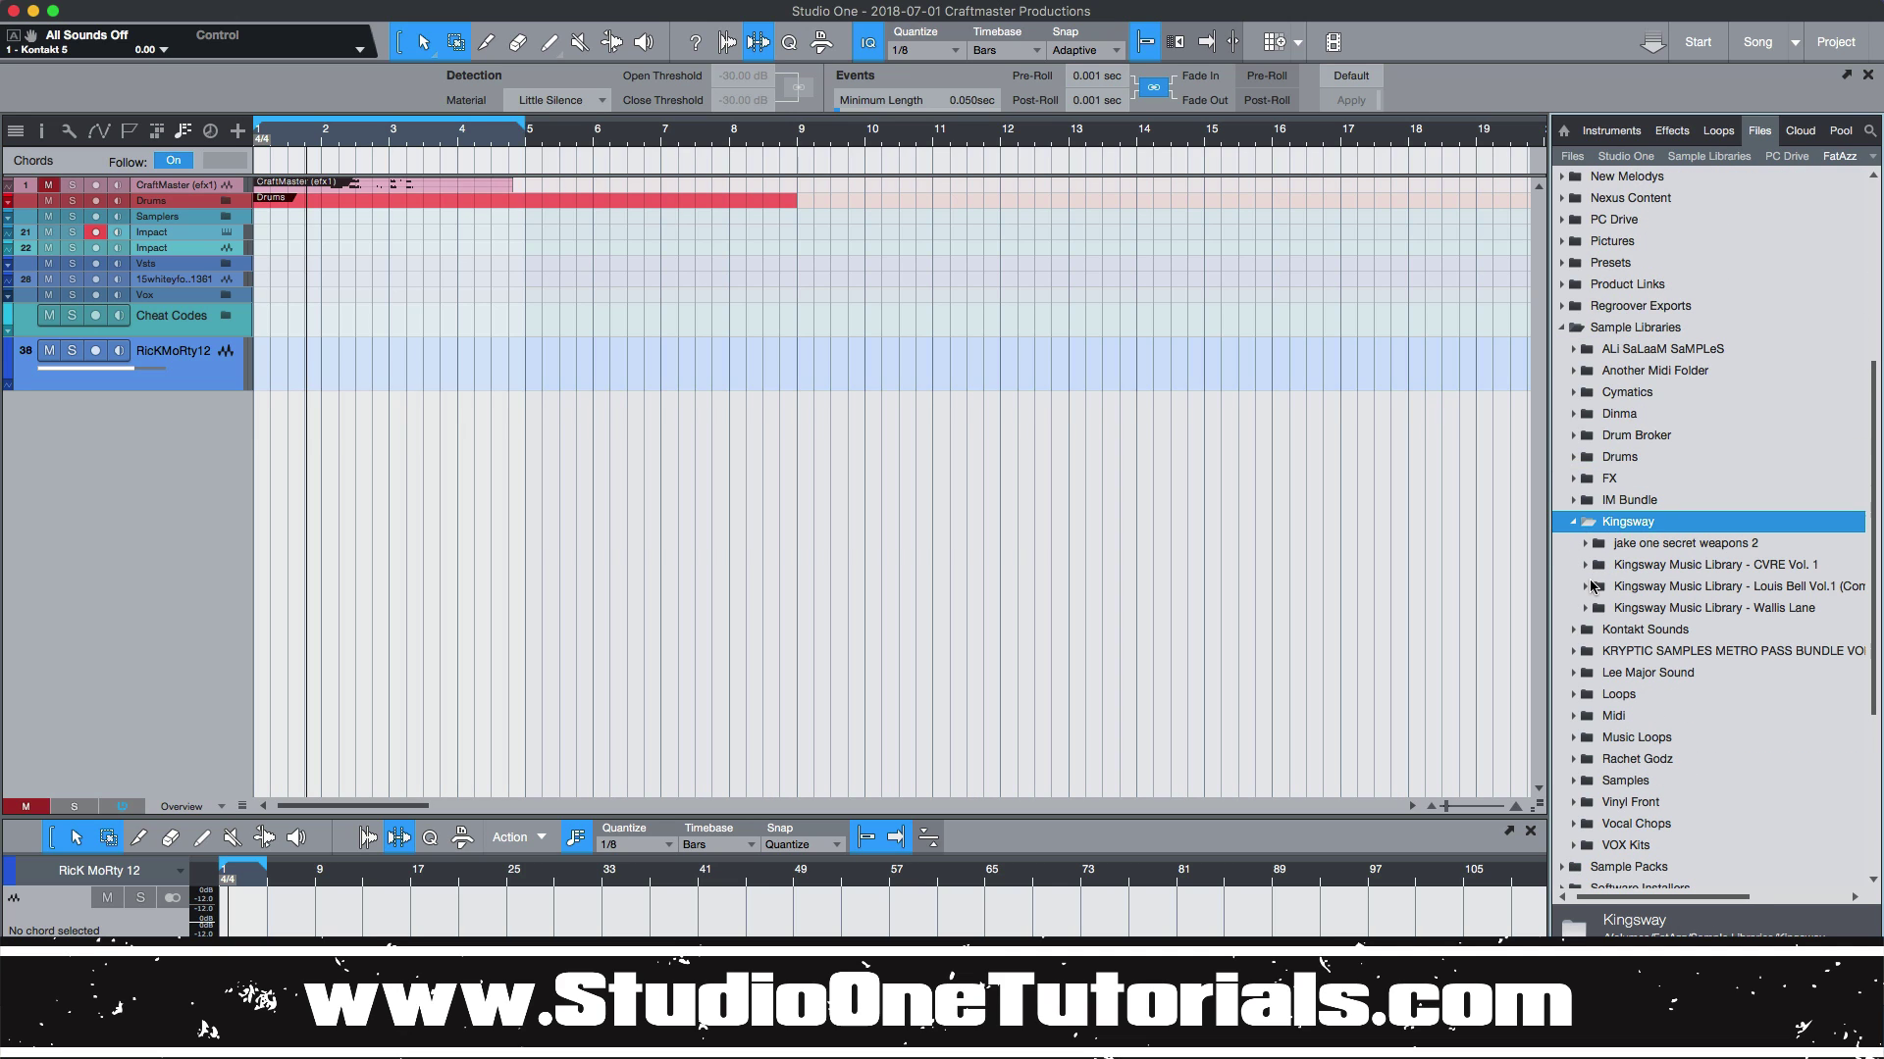
left_click(1583, 585)
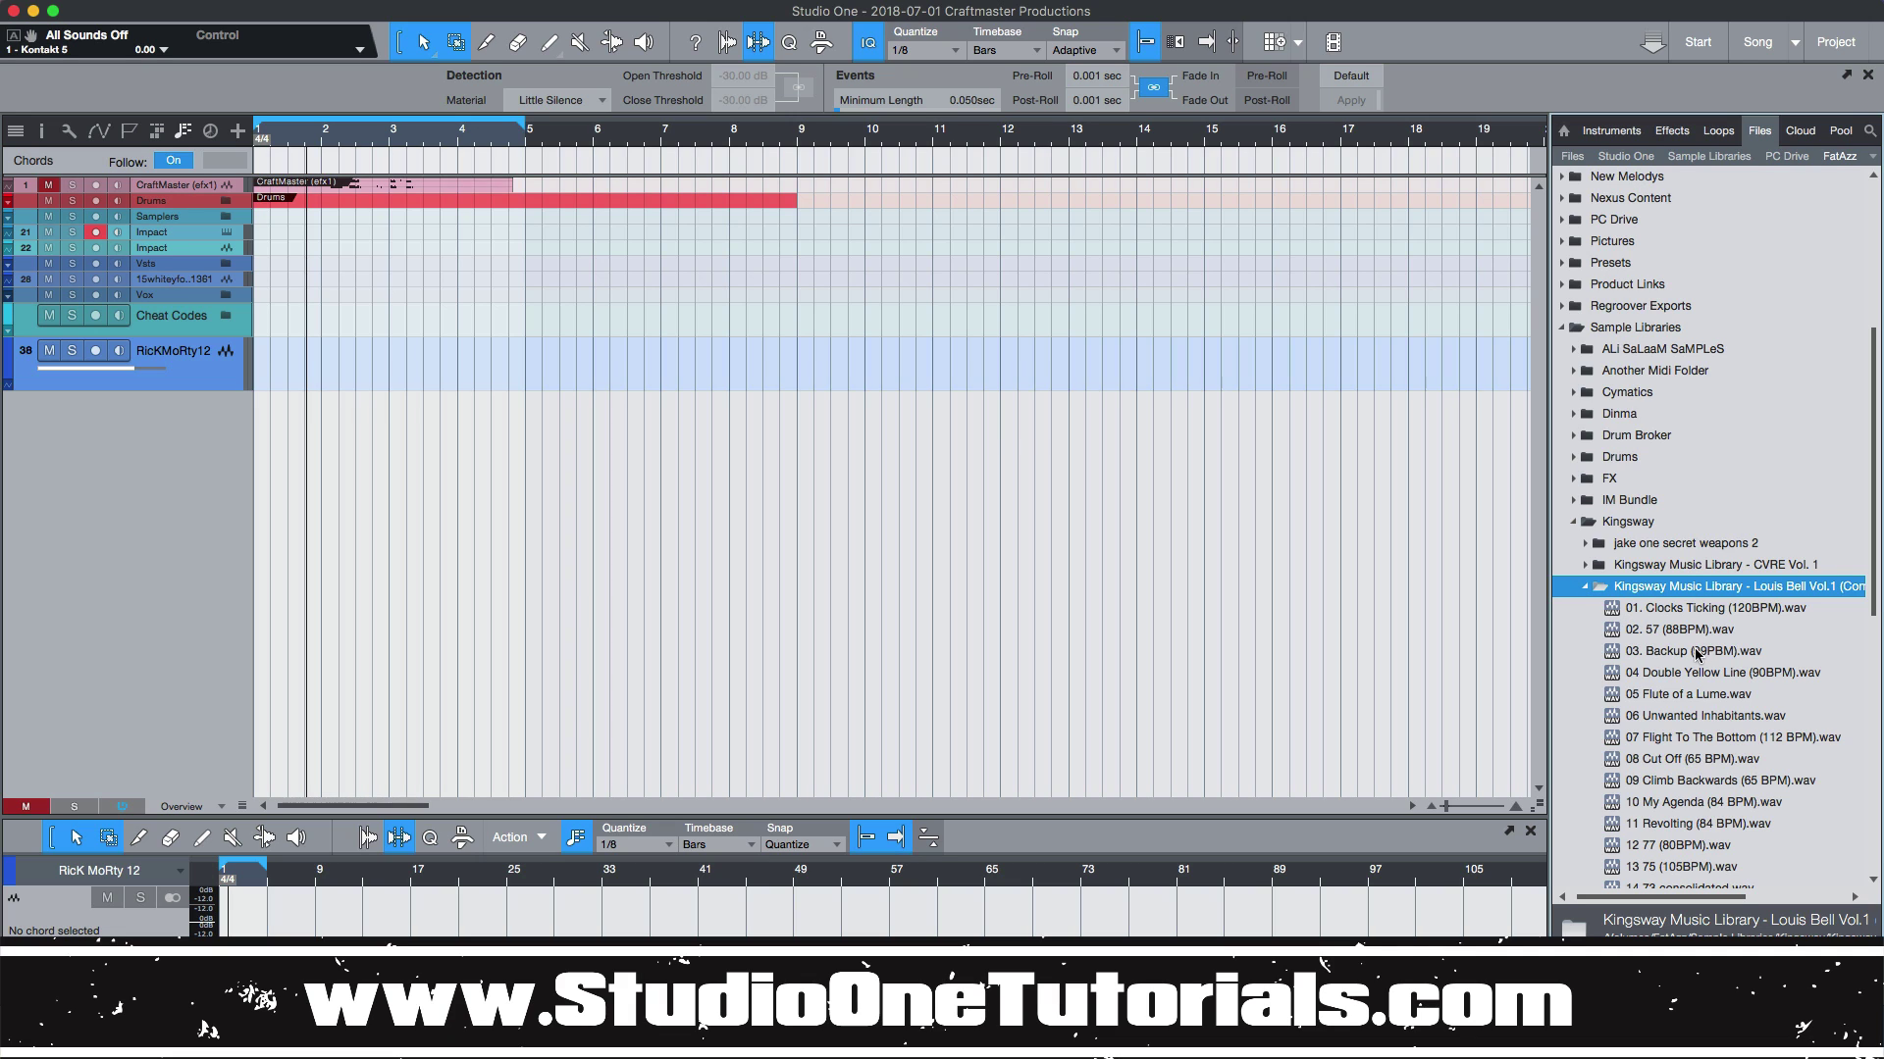
left_click_drag(1696, 655, 359, 479)
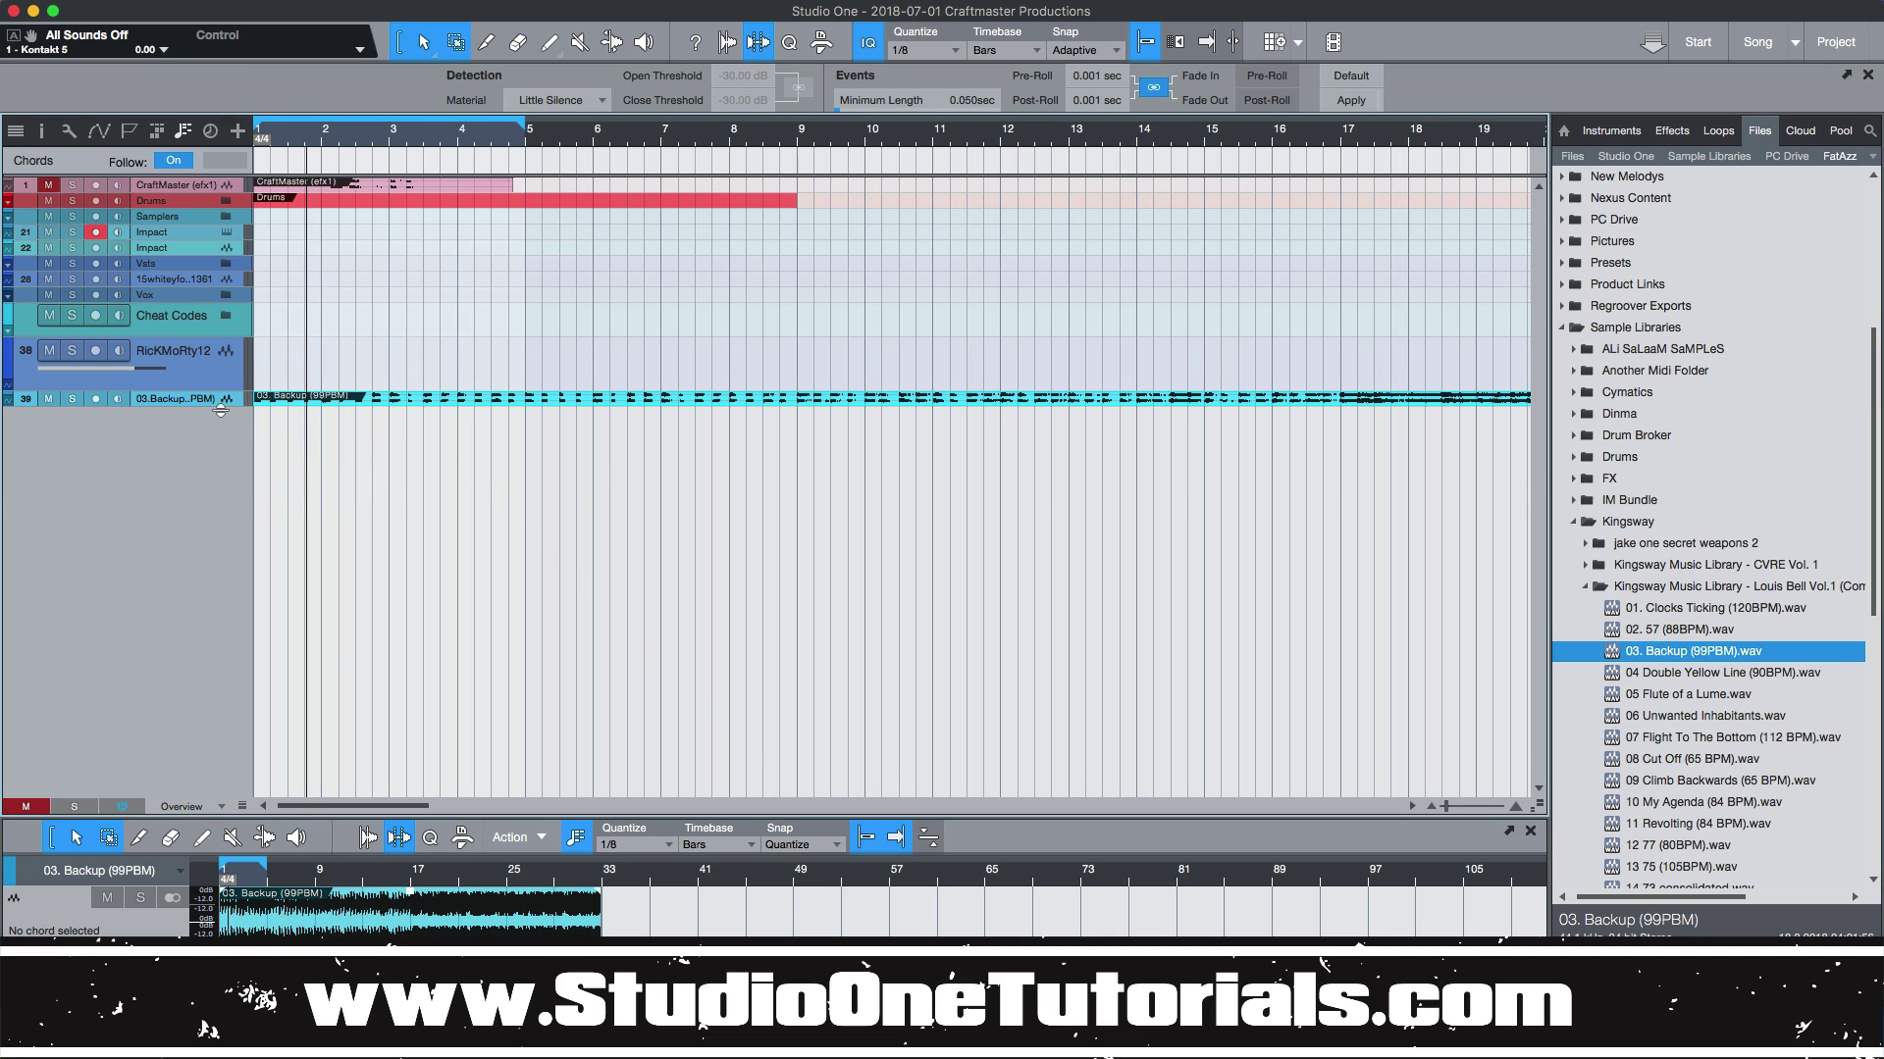
left_click_drag(220, 410, 226, 501)
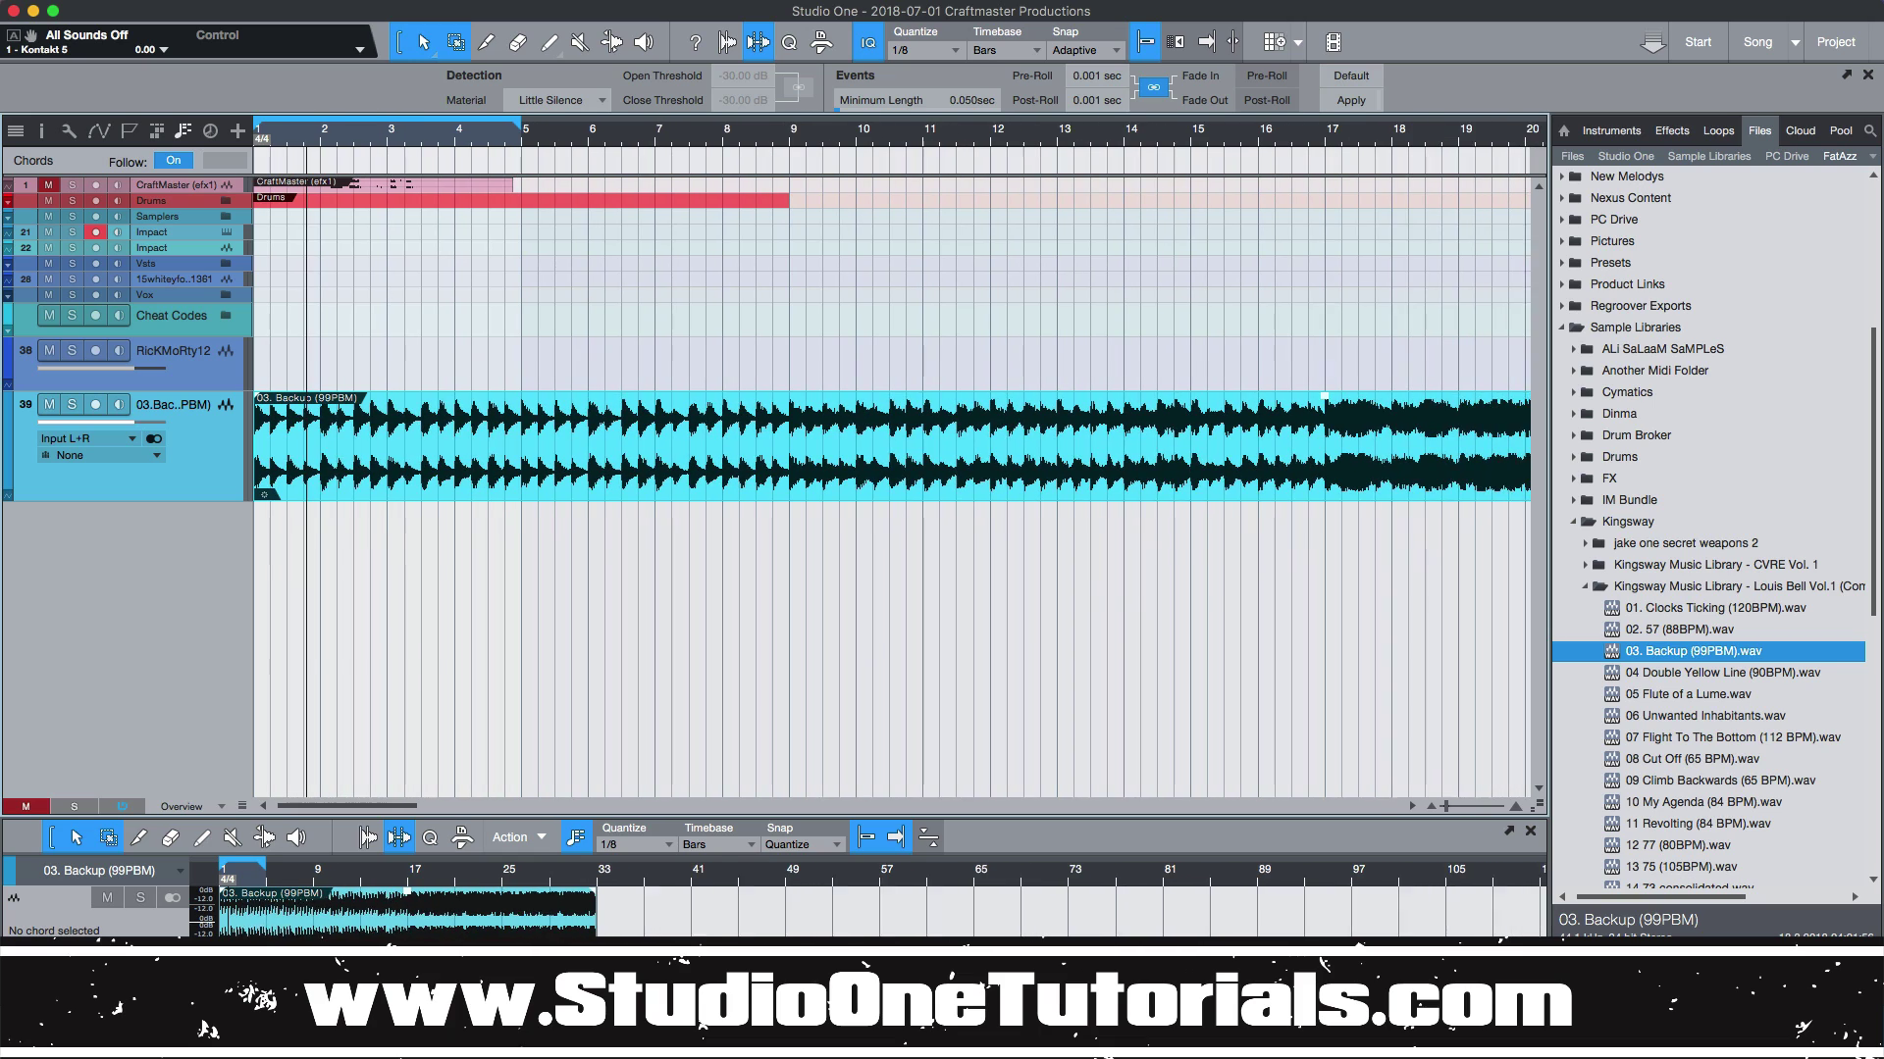
Raise and lower the song tempo to test whether the Backup sample stretches along with it.
scroll(1373, 1030, "up", 10)
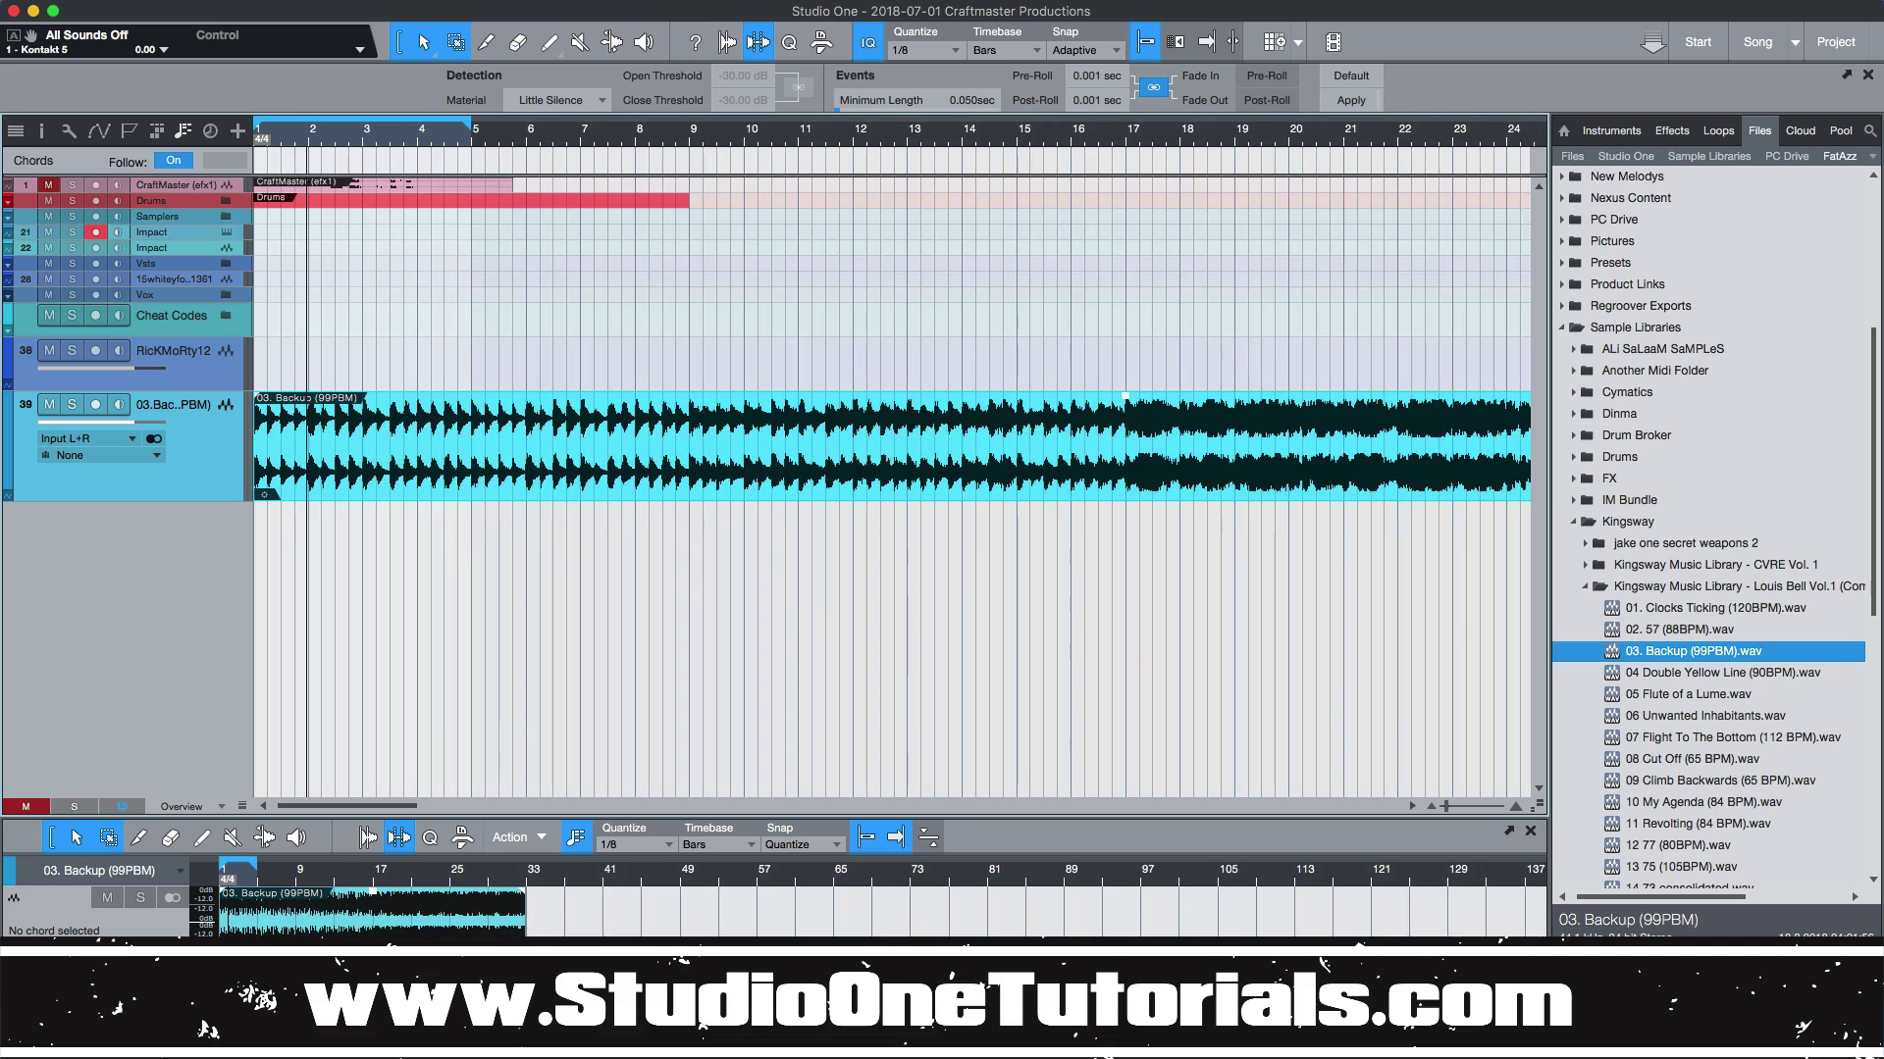
scroll(1373, 1030, "down", 10)
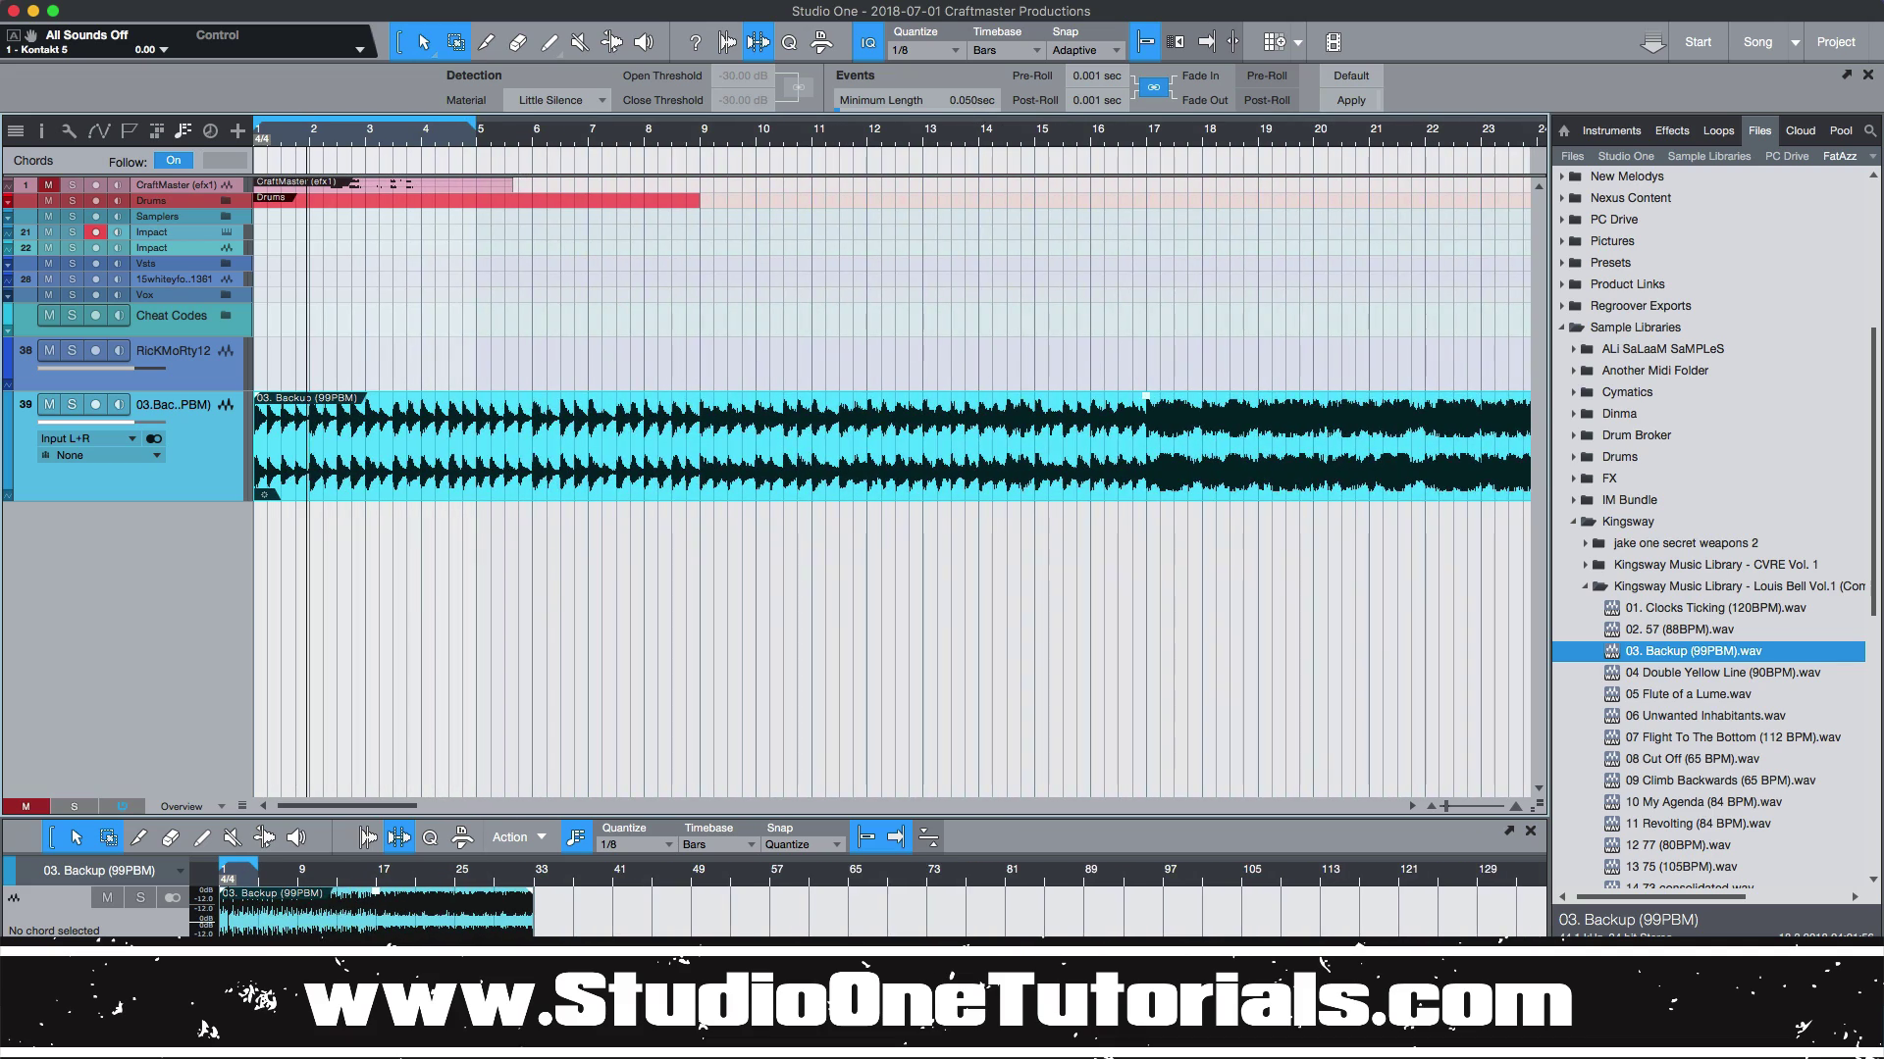
scroll(1374, 1030, "down", 8)
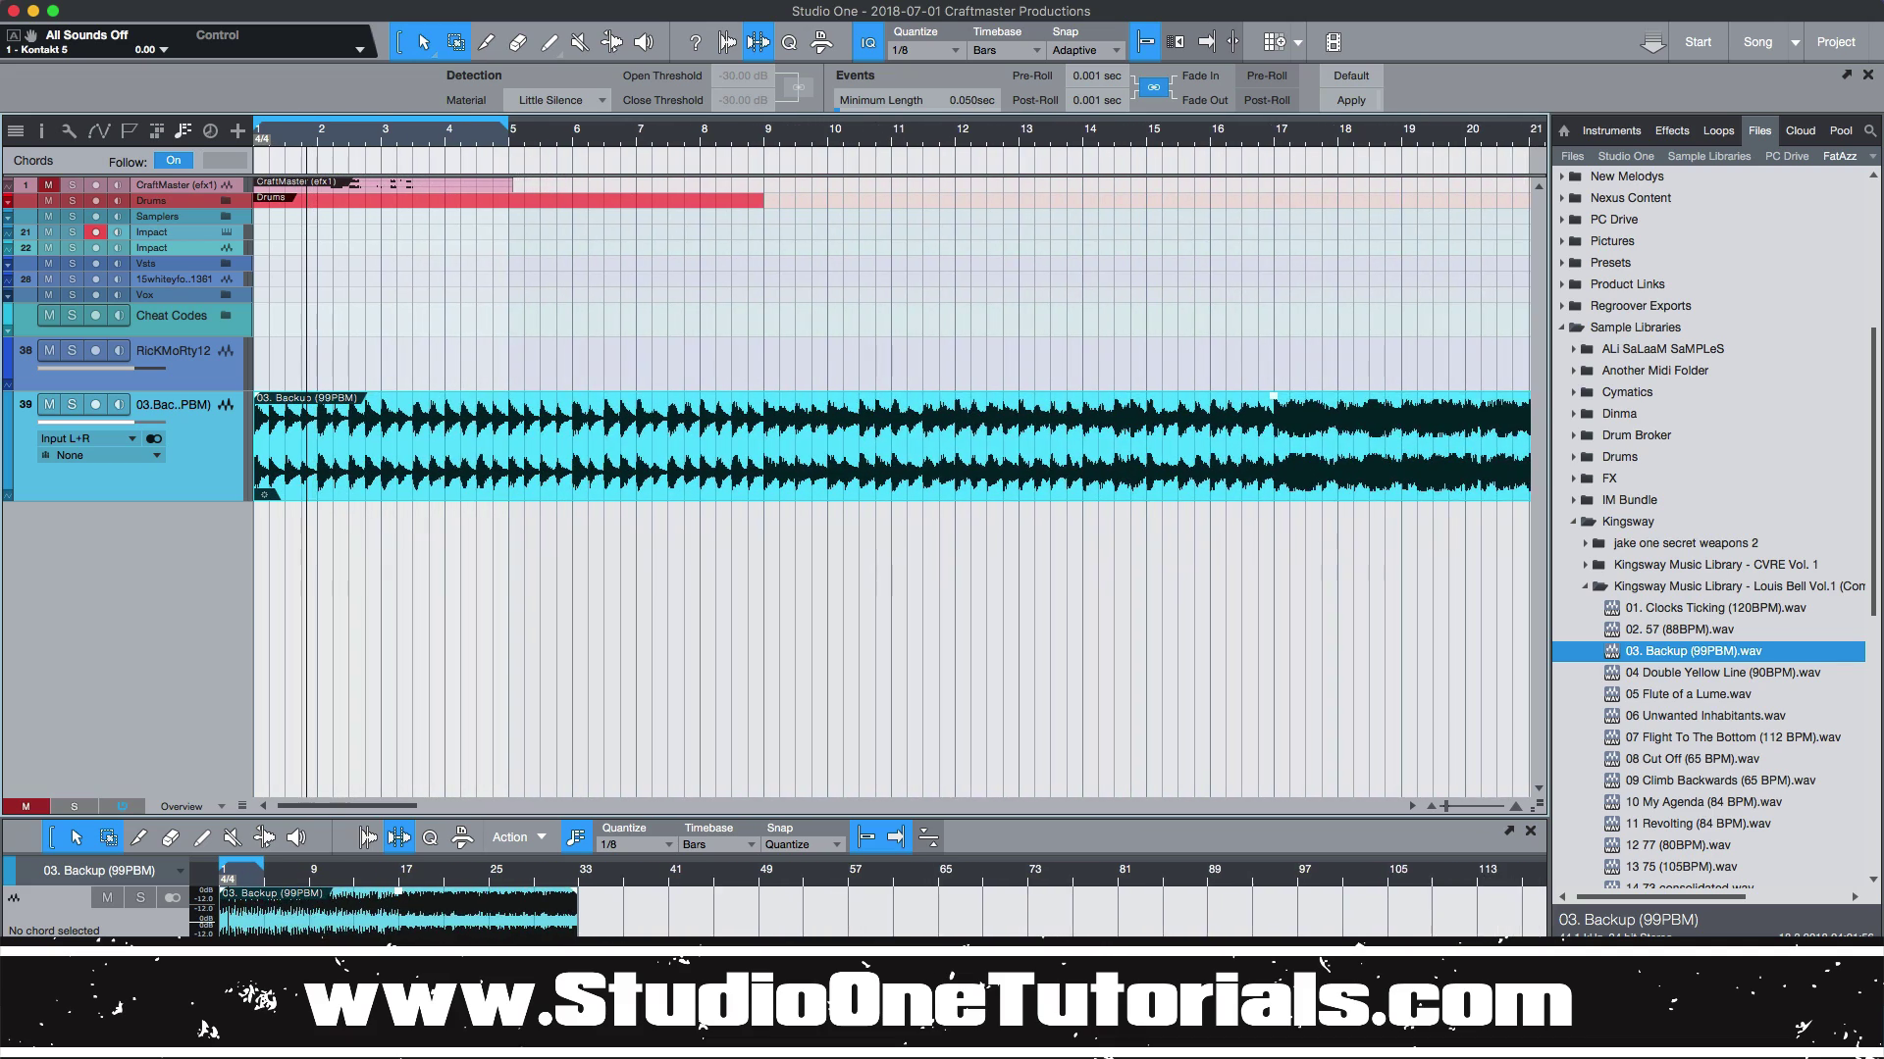
key("e")
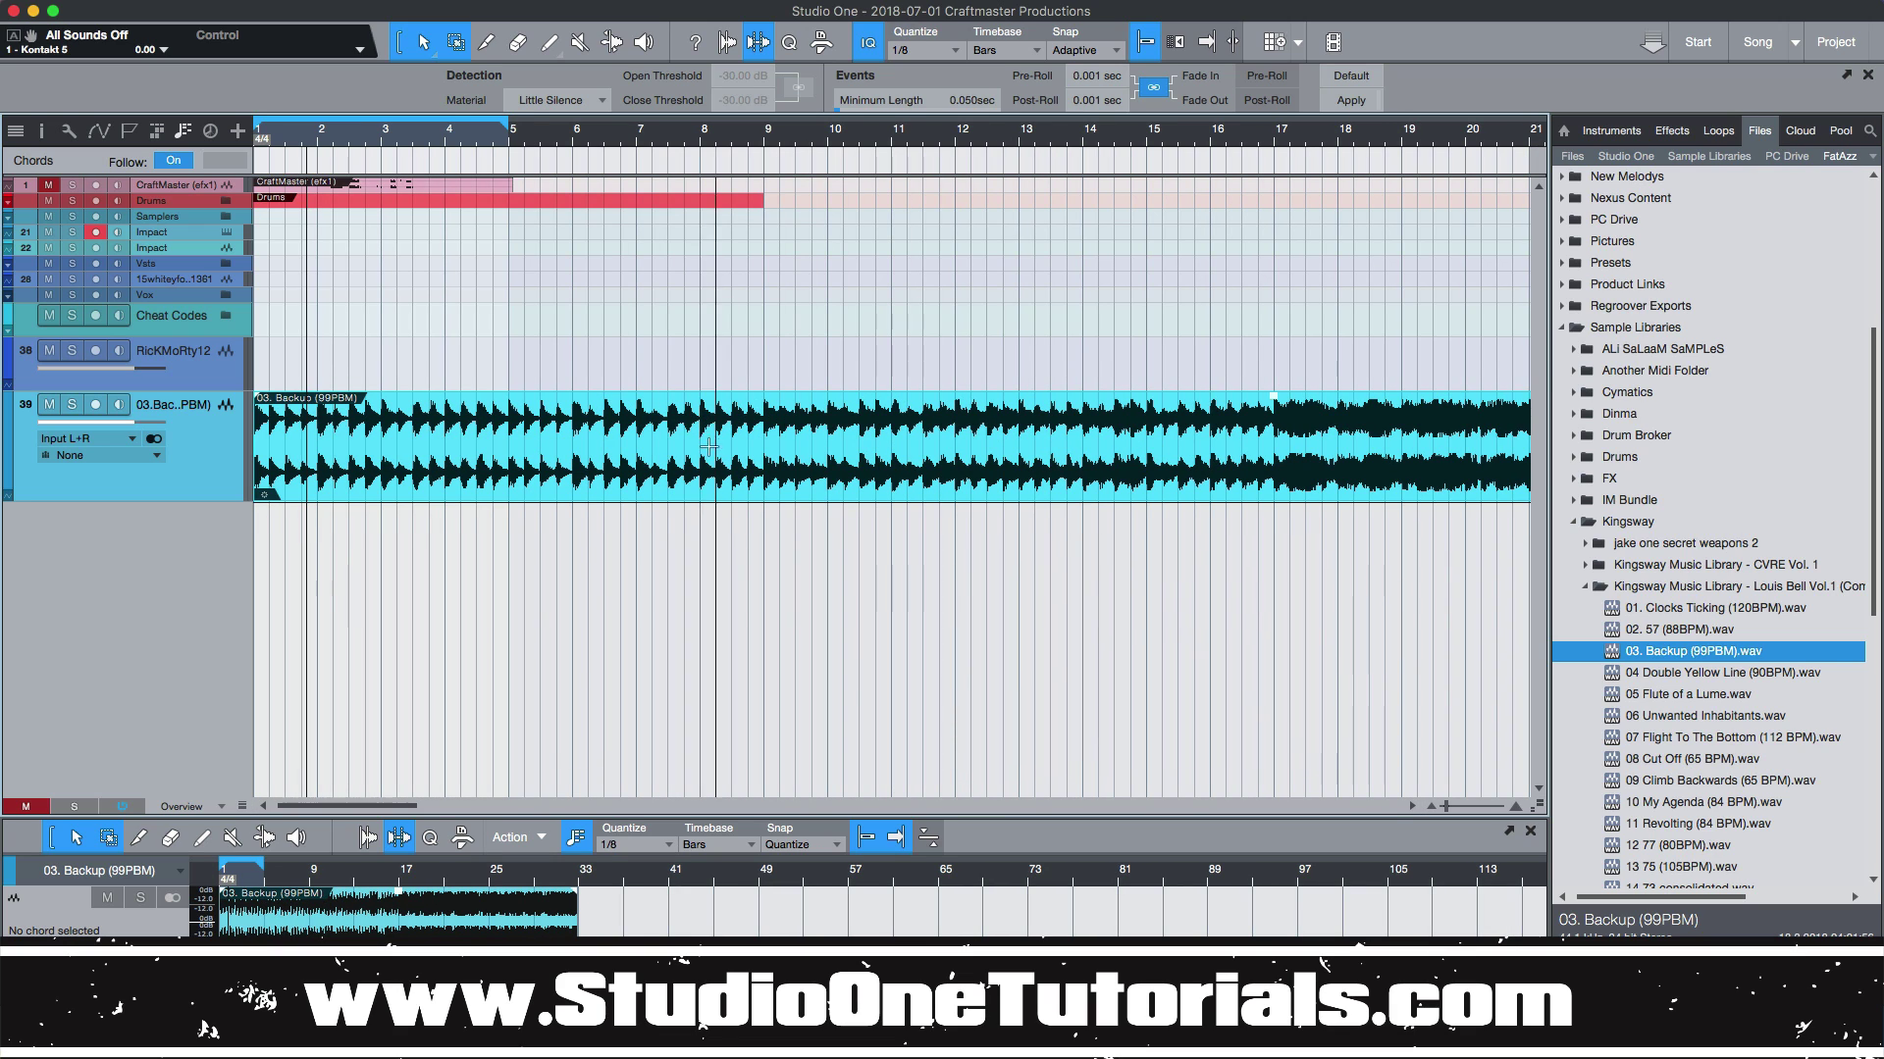
Clear the file tempo of the 03. Backup audio event so that it is Not Set.
right_click(712, 480)
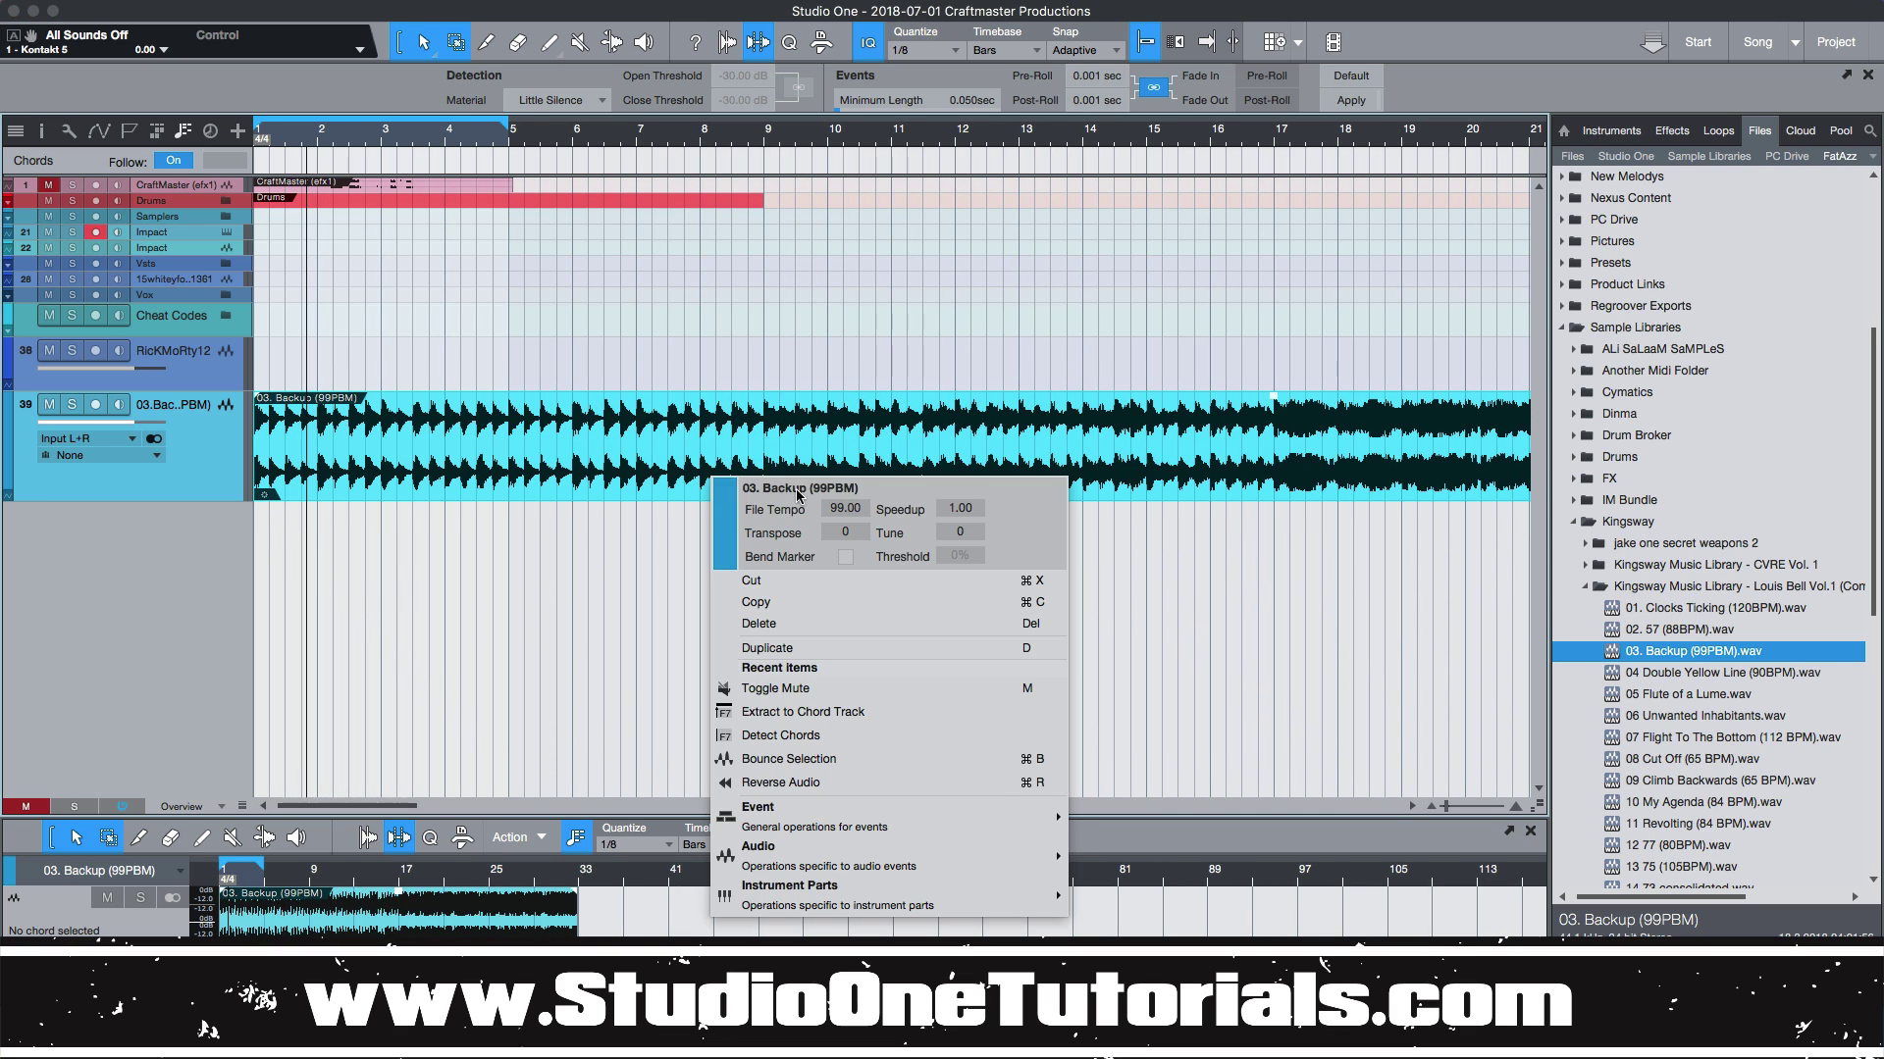
left_click(847, 510)
key("BackSpace")
key("BackSpace")
key("BackSpace")
key("BackSpace")
key("BackSpace")
key("Return")
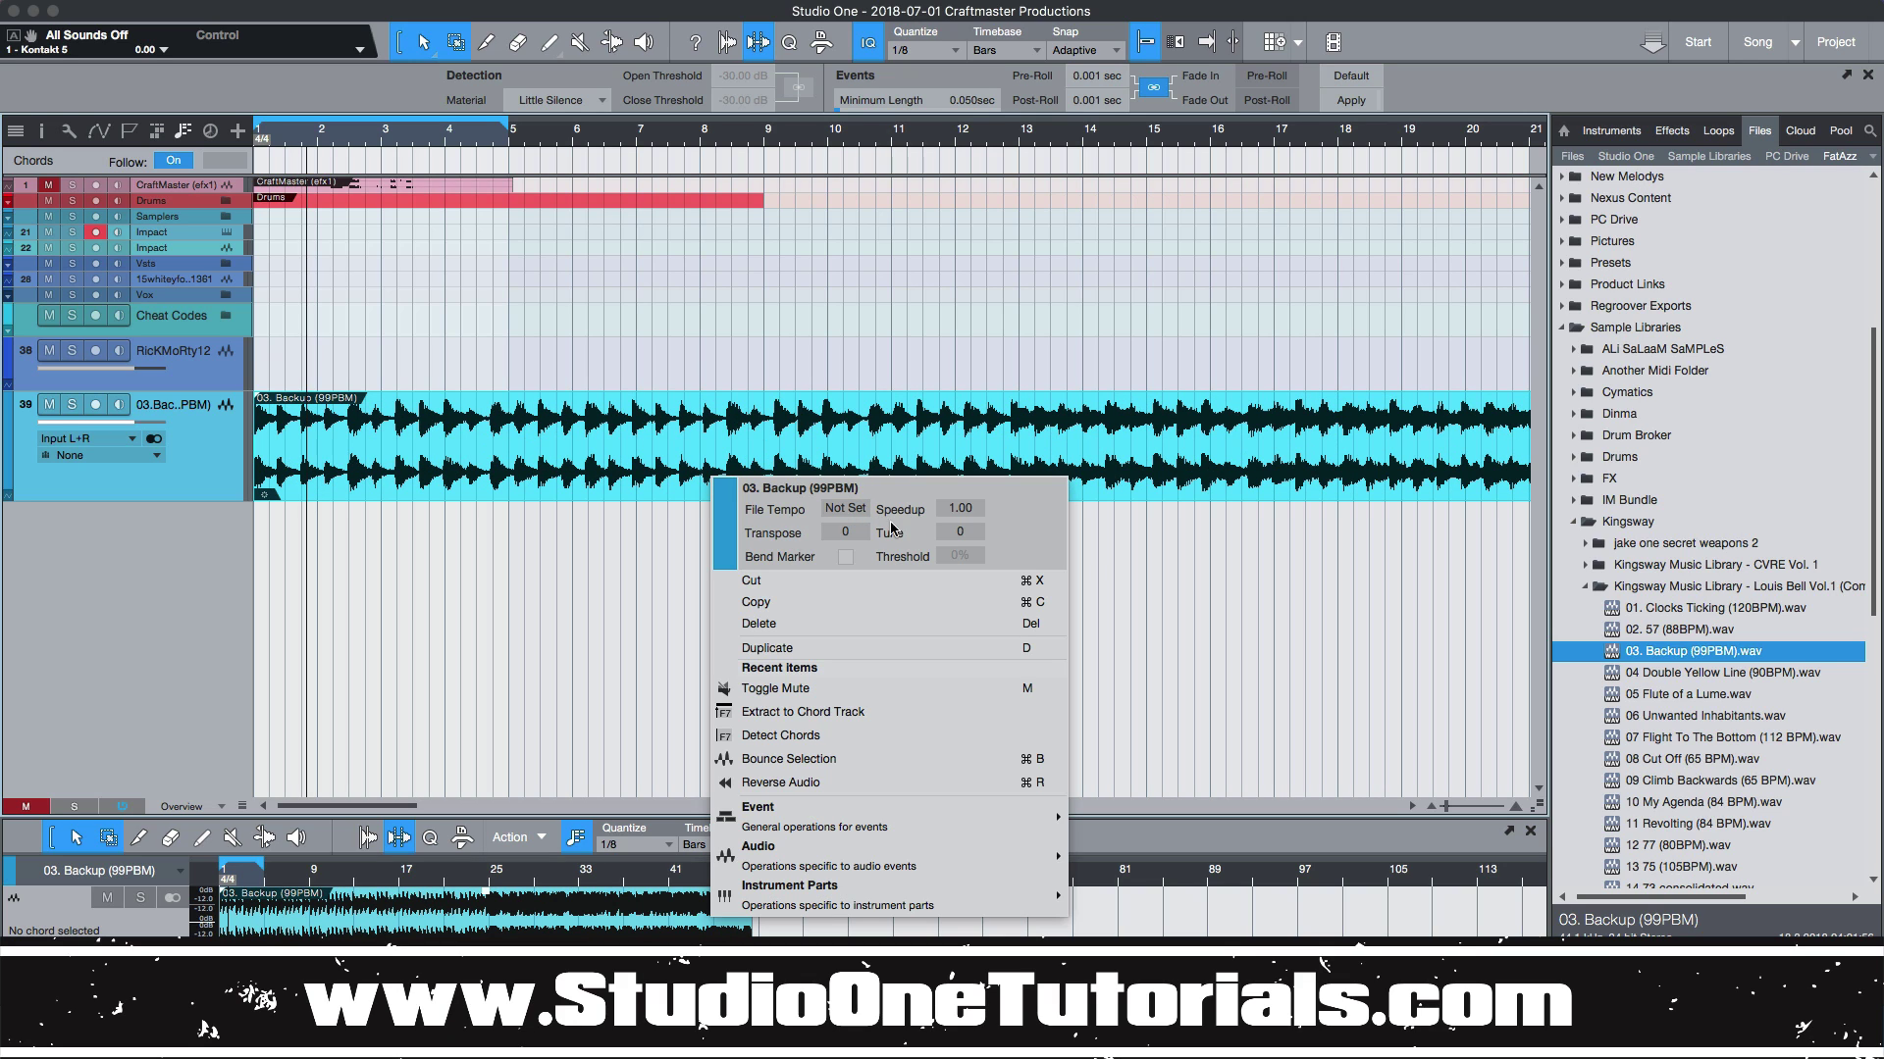
key("Escape")
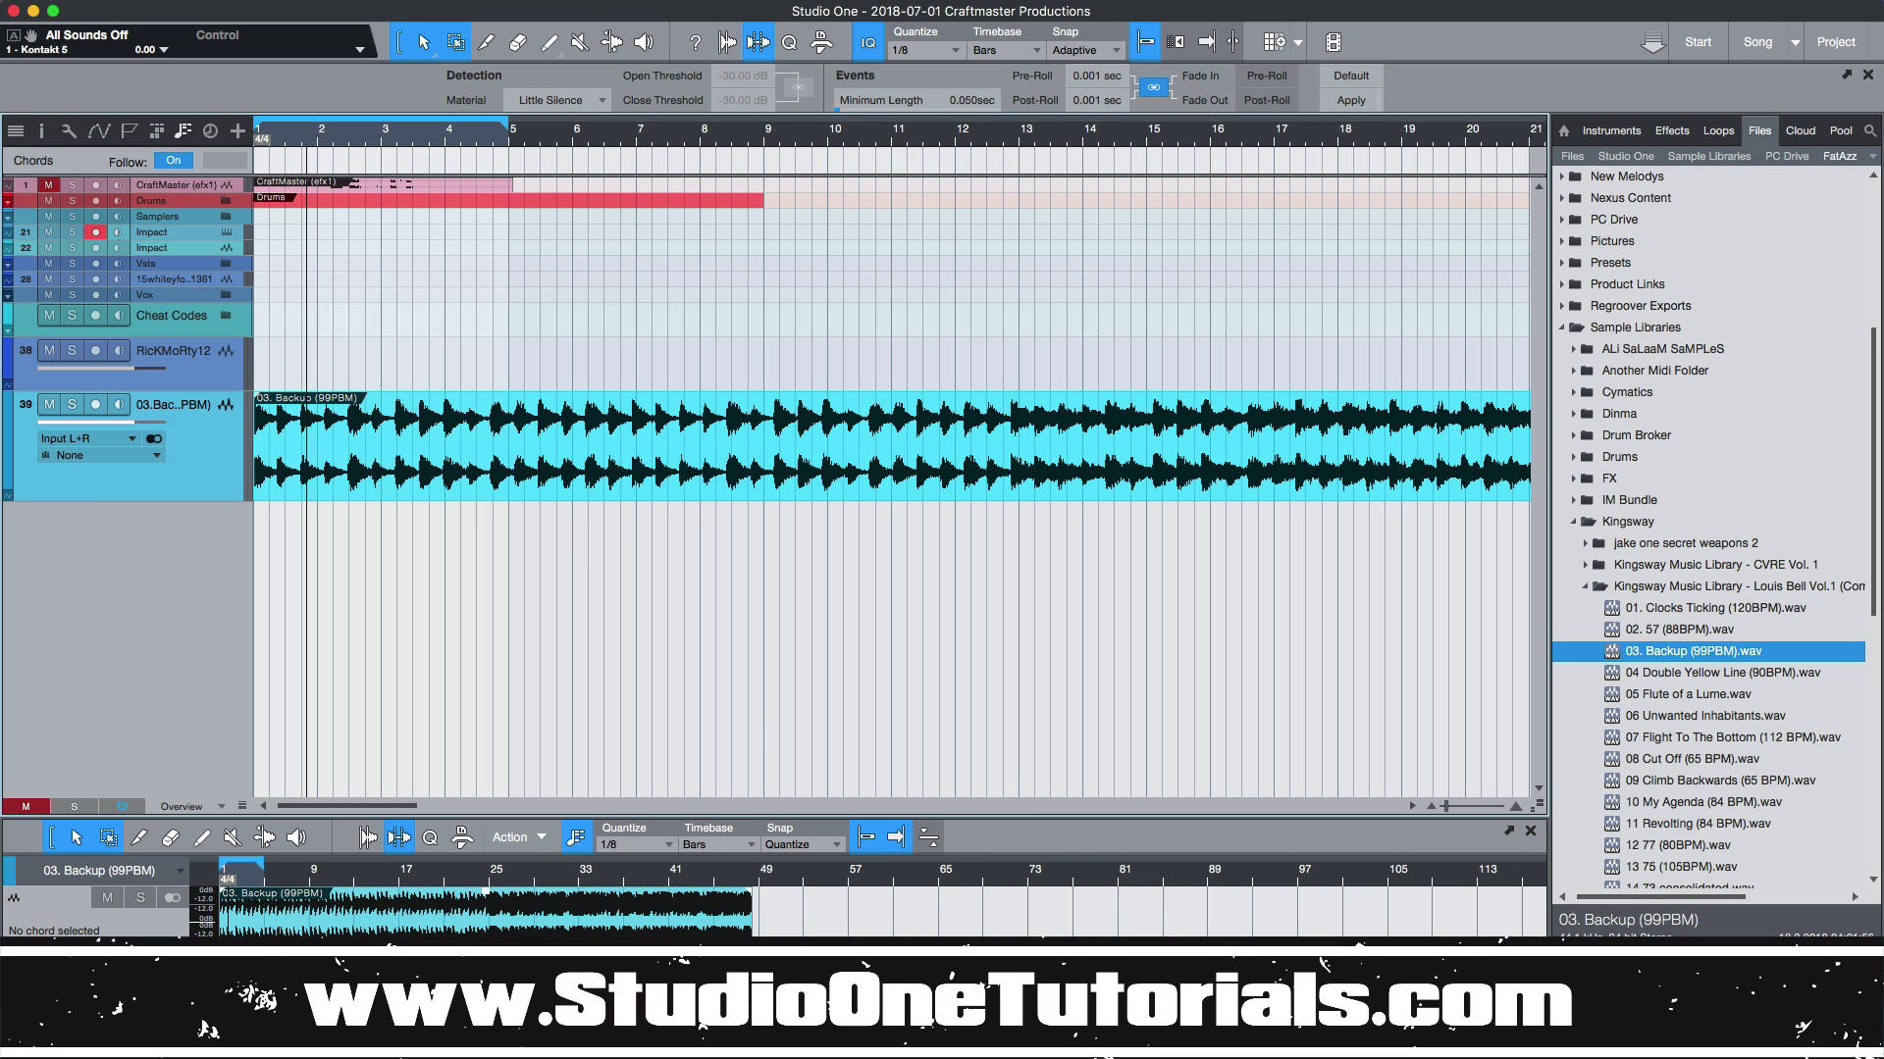
Vary the song tempo again to compare the bar grid with the Backup sample without a file tempo.
scroll(1312, 1020, "up", 9)
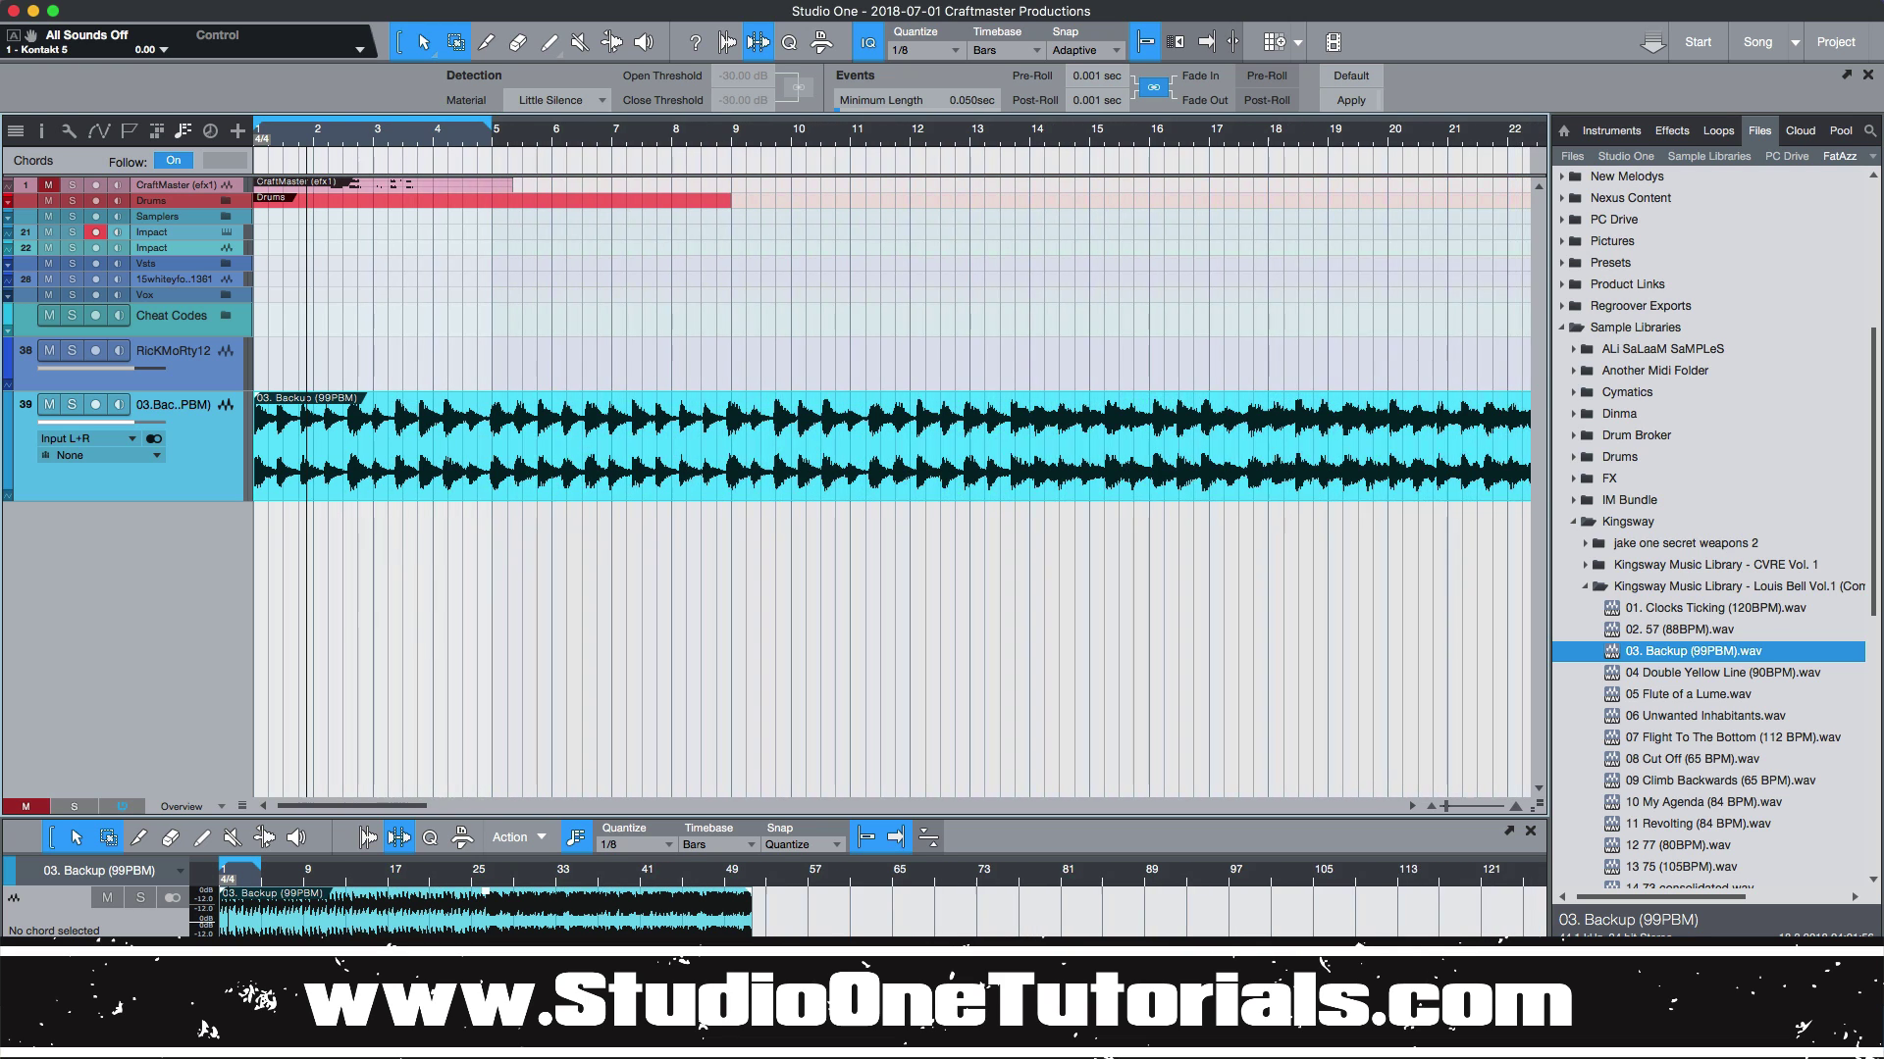
scroll(1313, 1020, "down", 3)
scroll(1312, 1020, "down", 13)
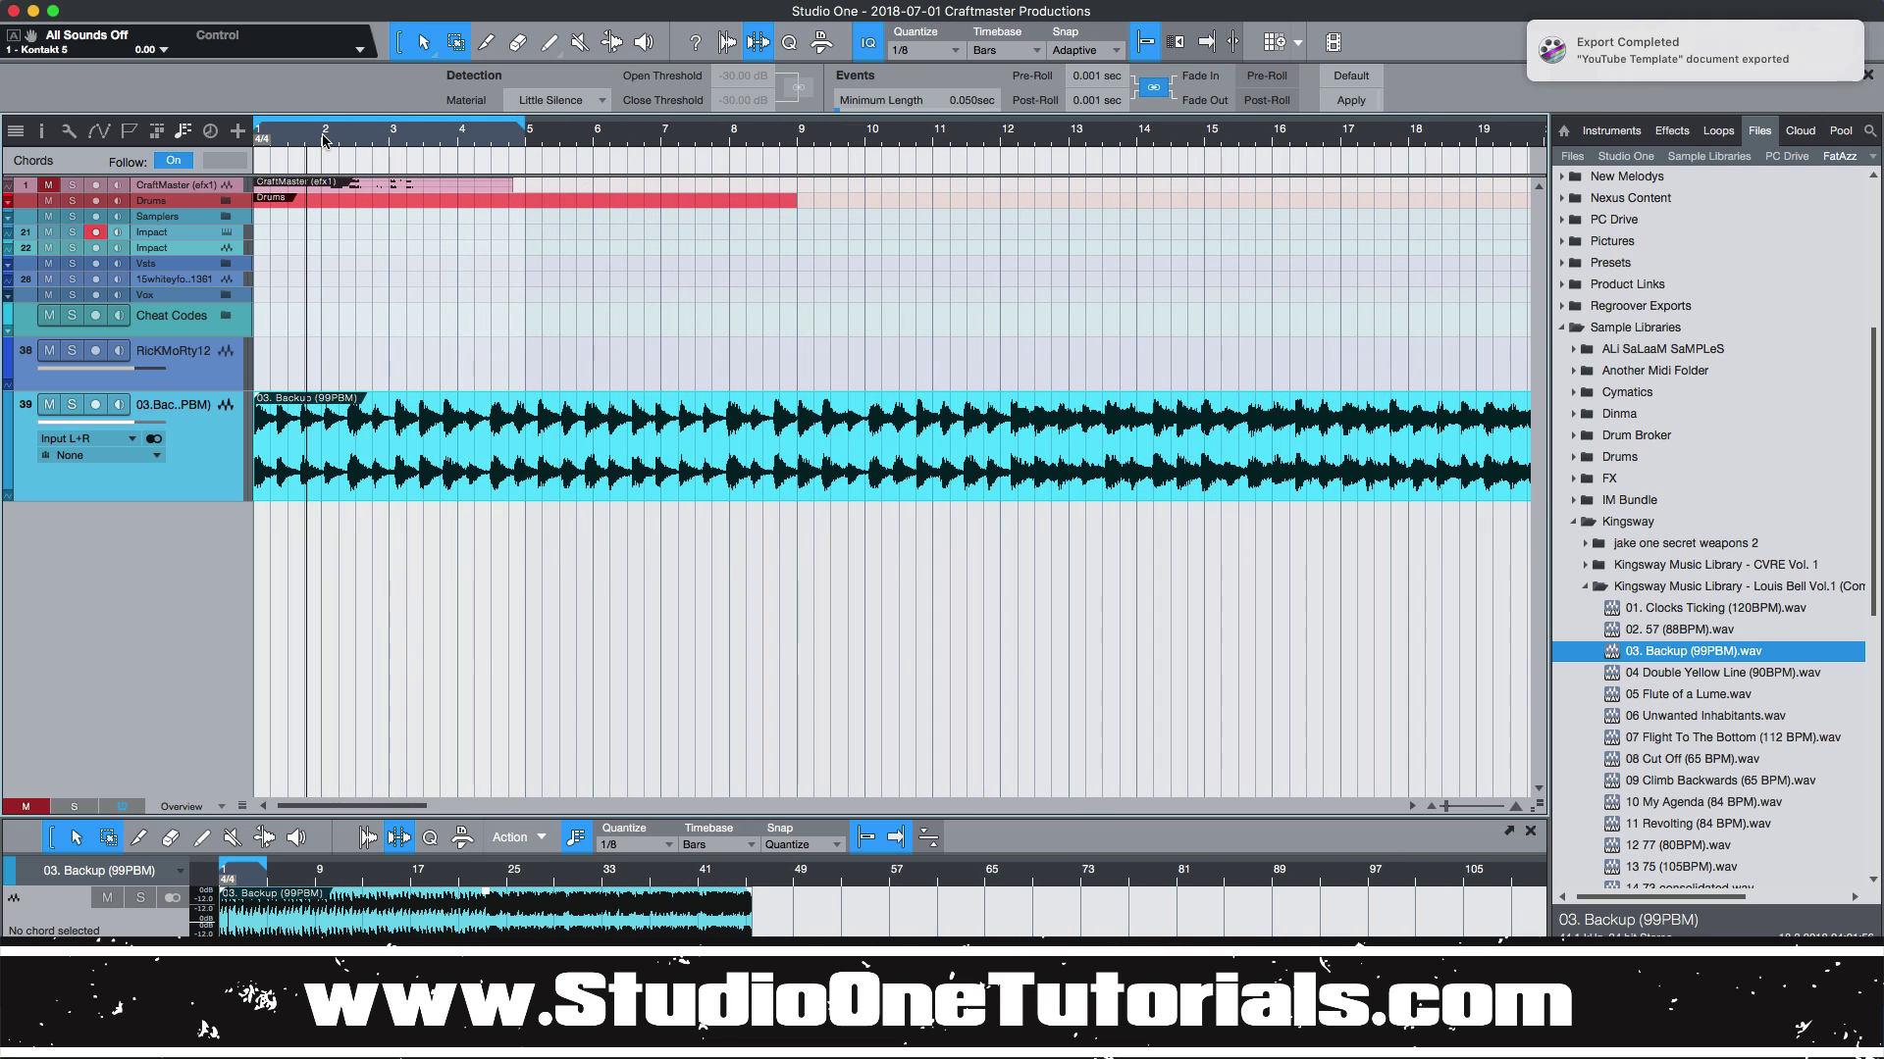
Lower the song tempo to move the start of bar 2 toward the fifth transient of the Backup sample.
left_click_drag(326, 137, 860, 190)
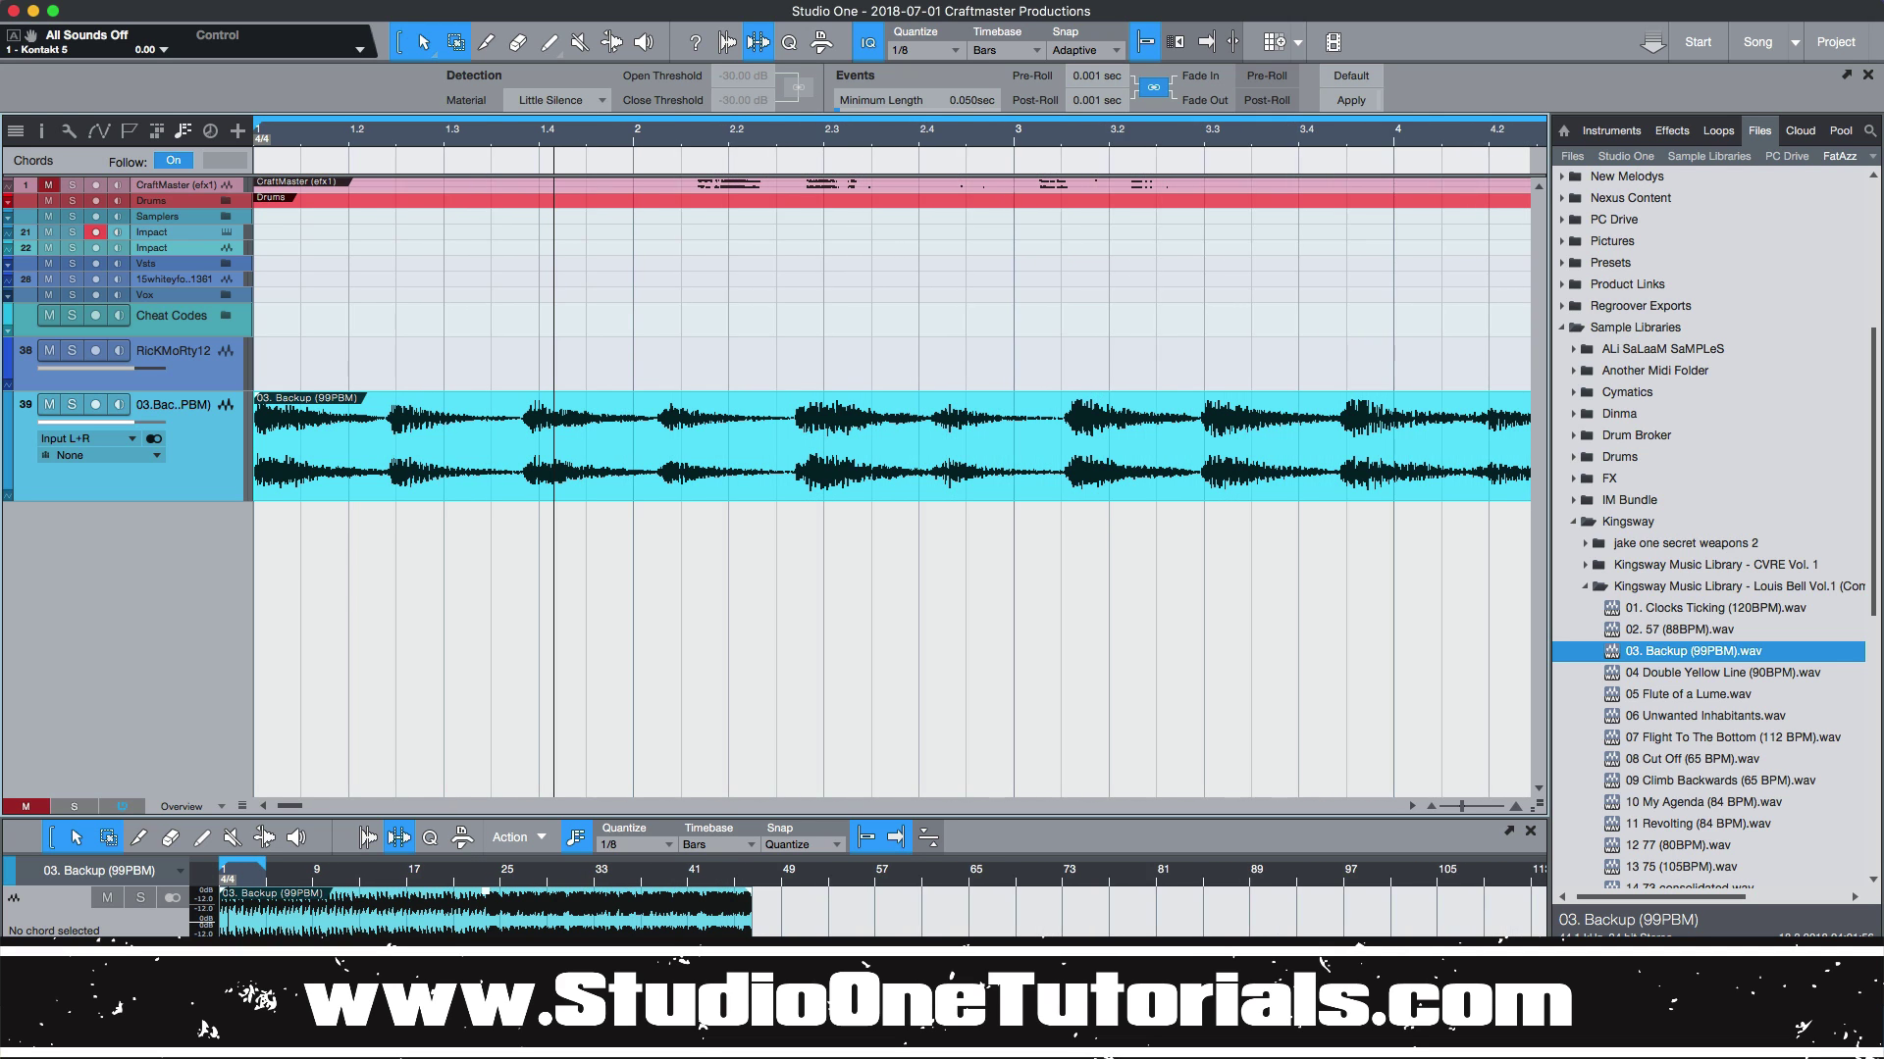
scroll(1266, 1023, "down", 10)
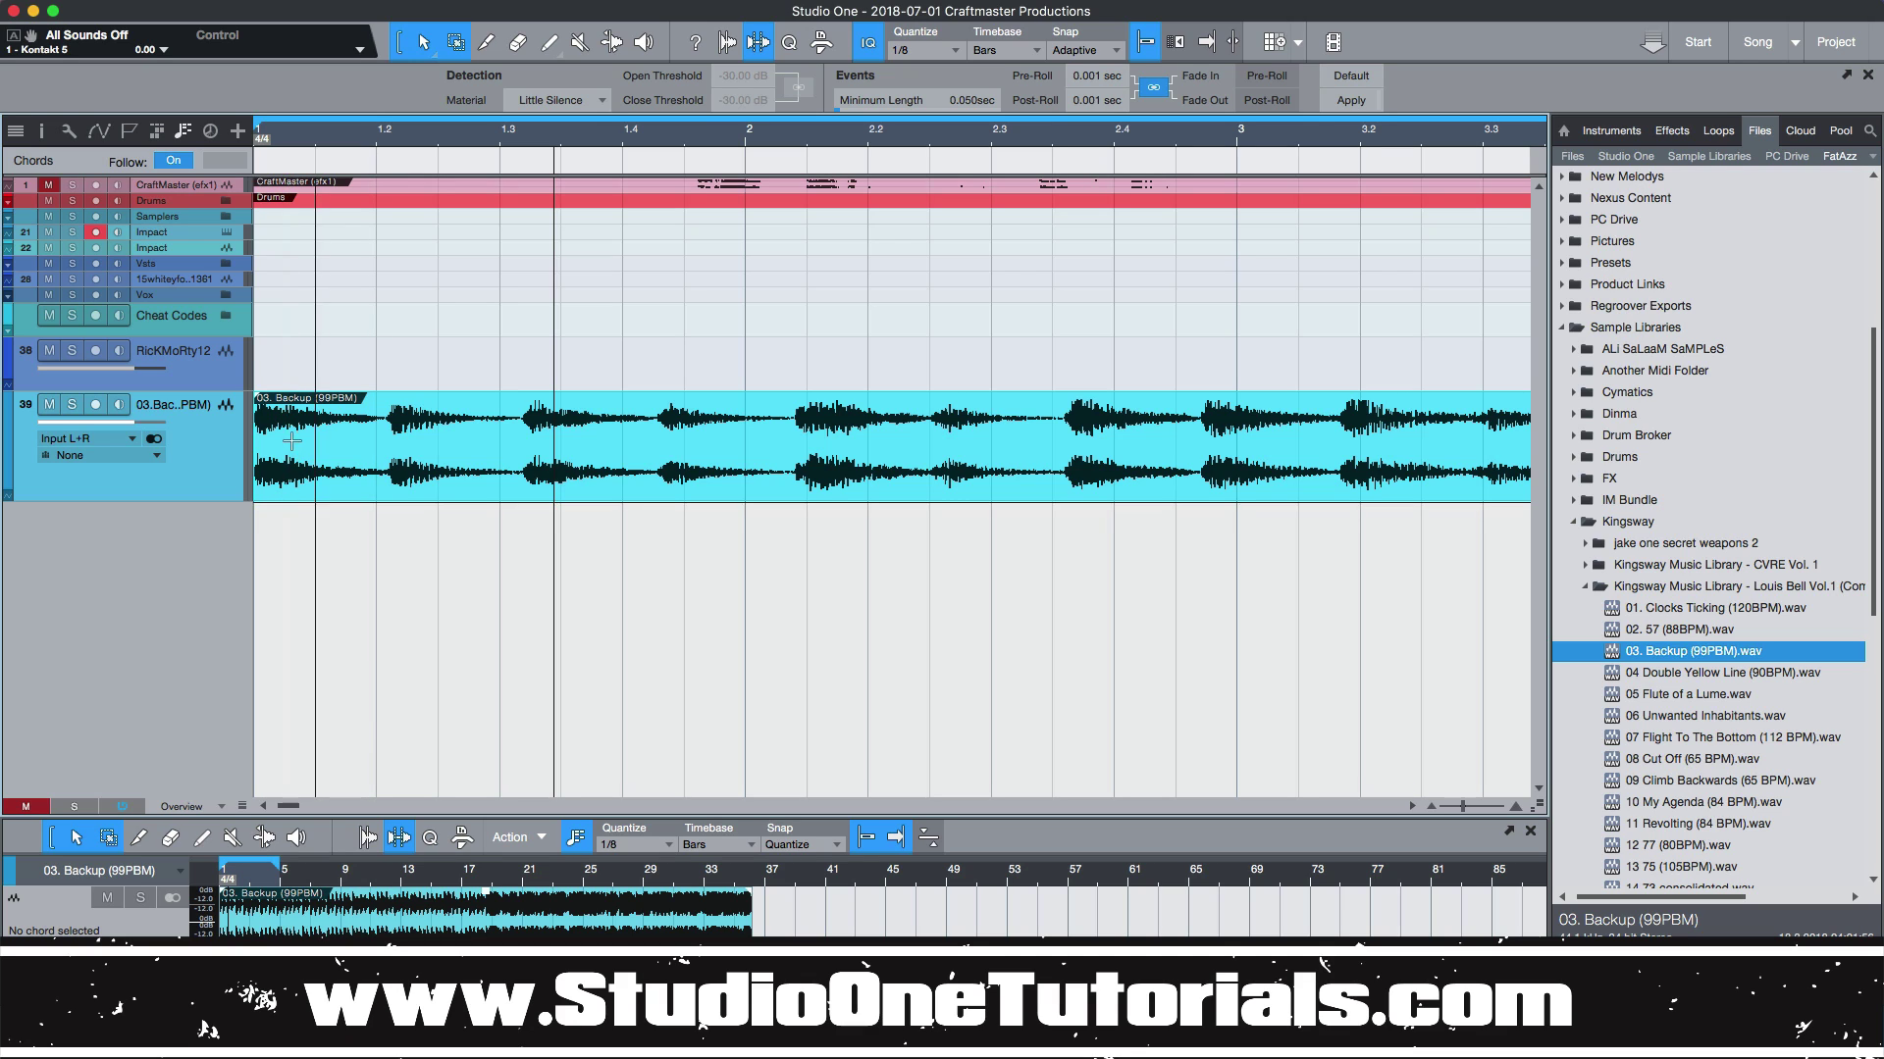
left_click(315, 507)
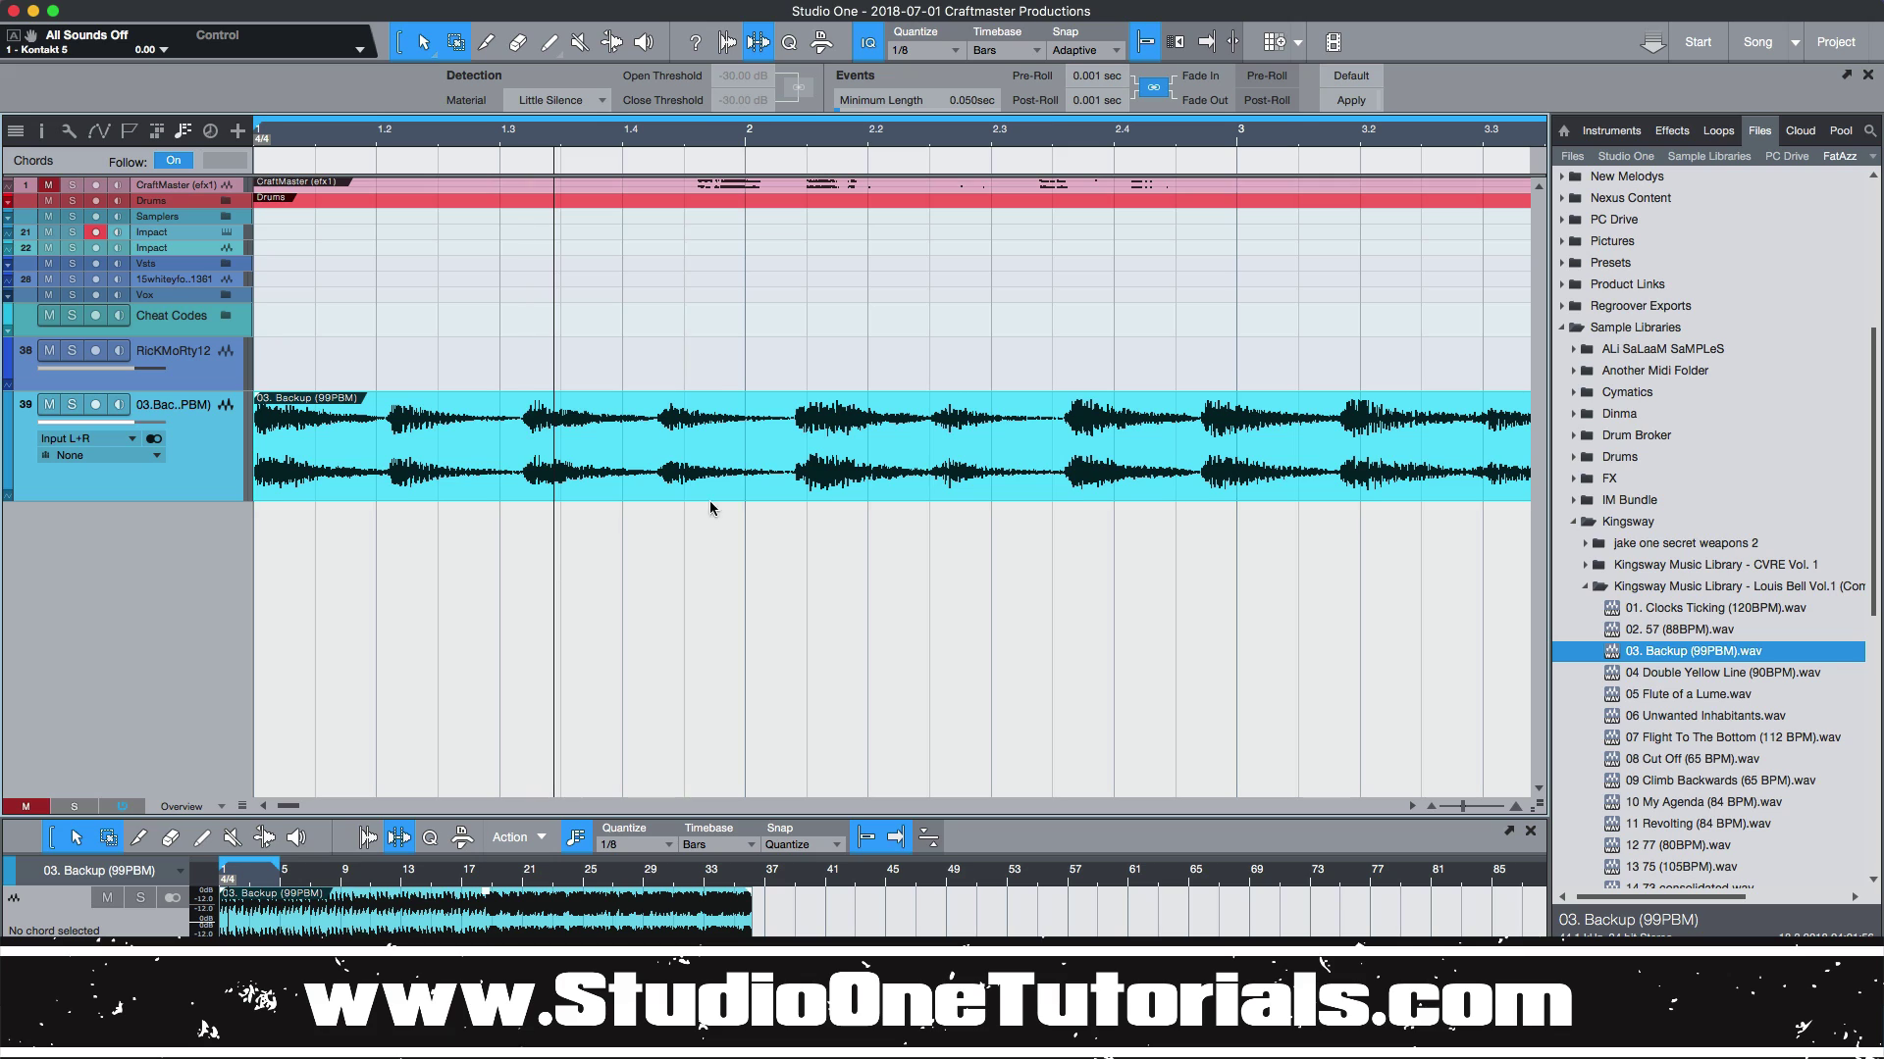
Solo the Backup track and play it from the start to hear it against the bar grid.
key("comma")
key("space")
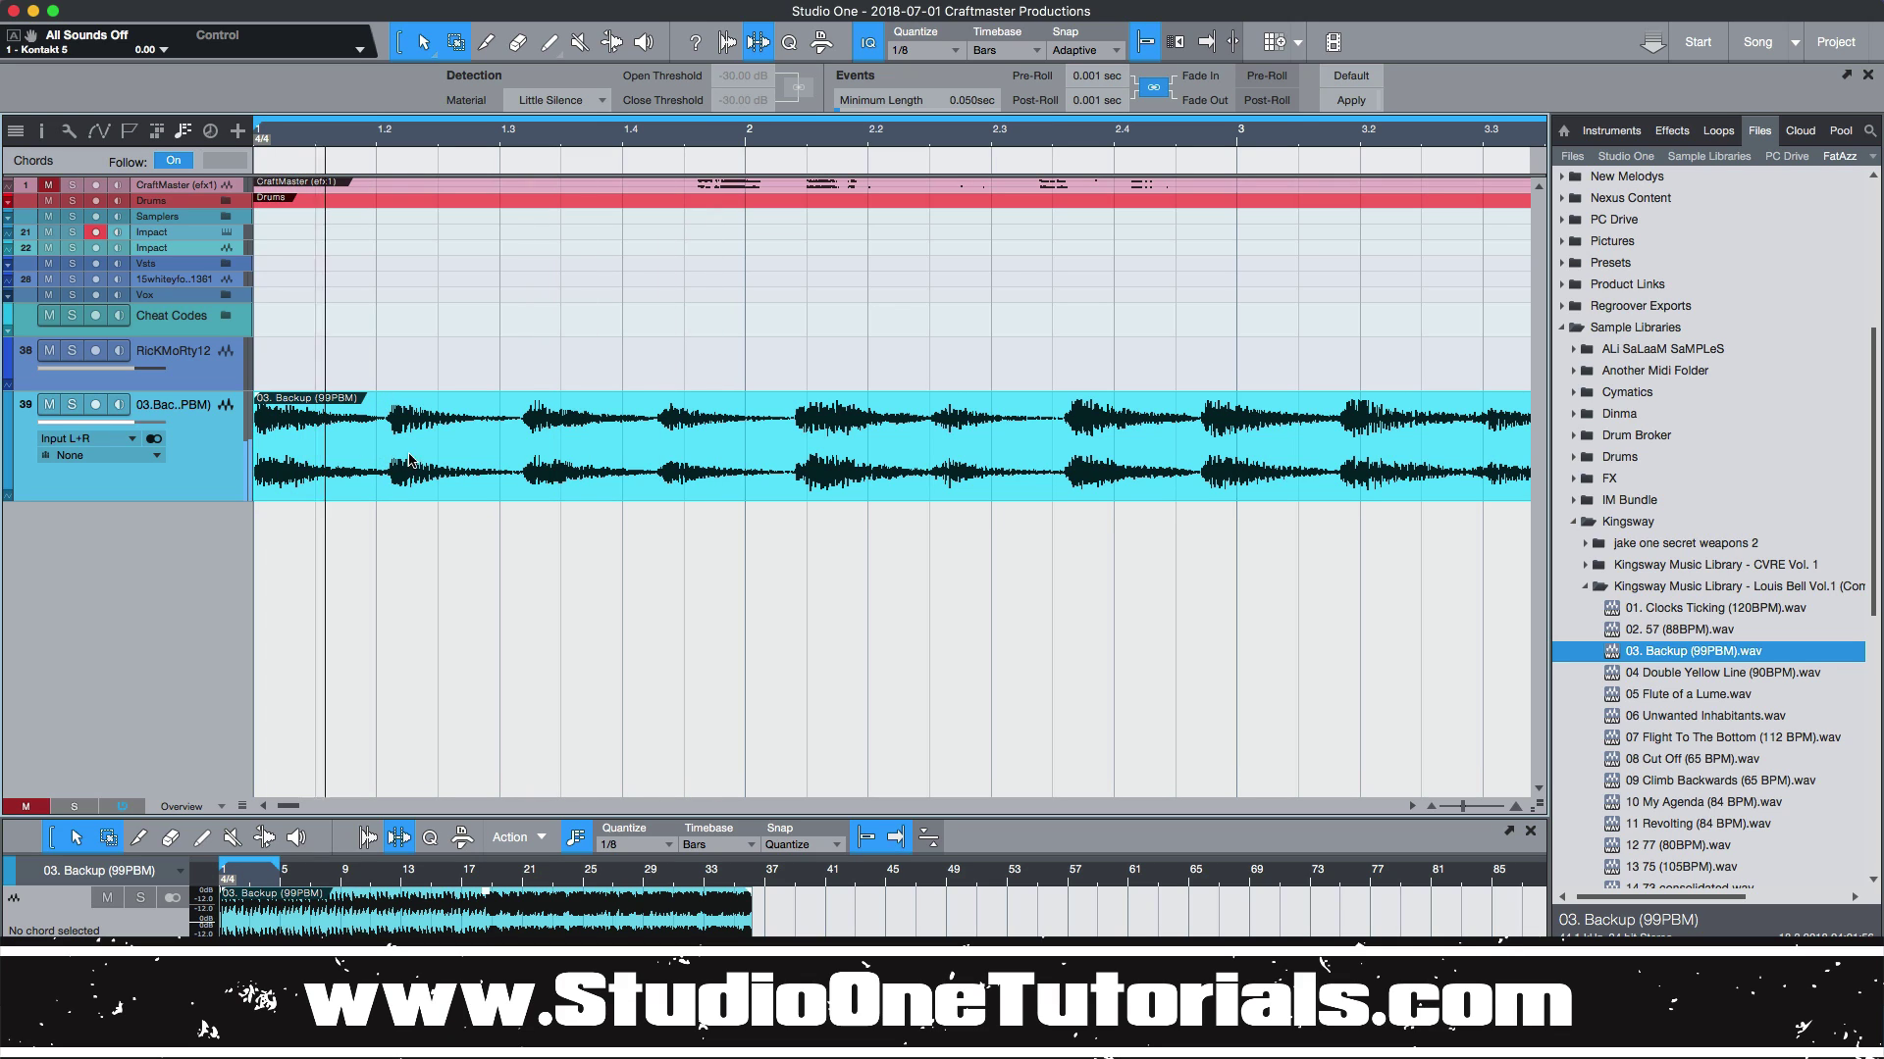
left_click(78, 406)
key("Home")
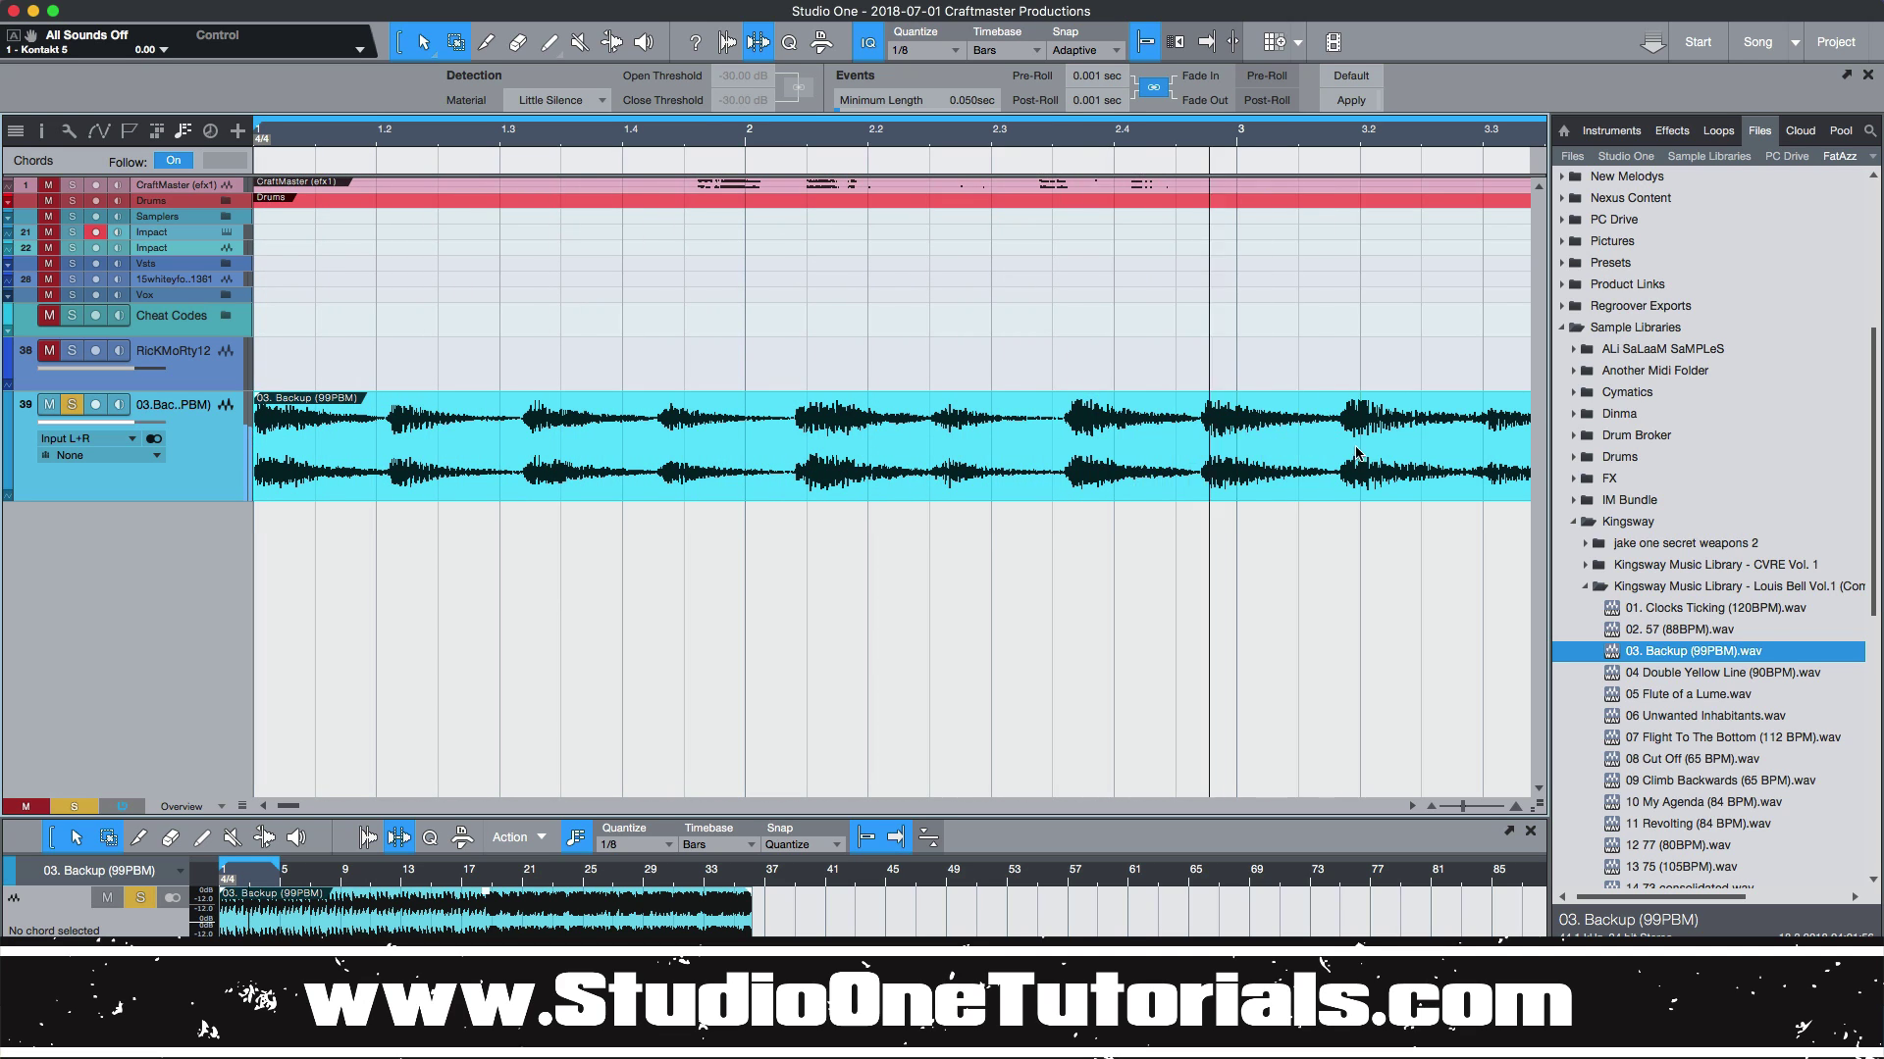
key("space")
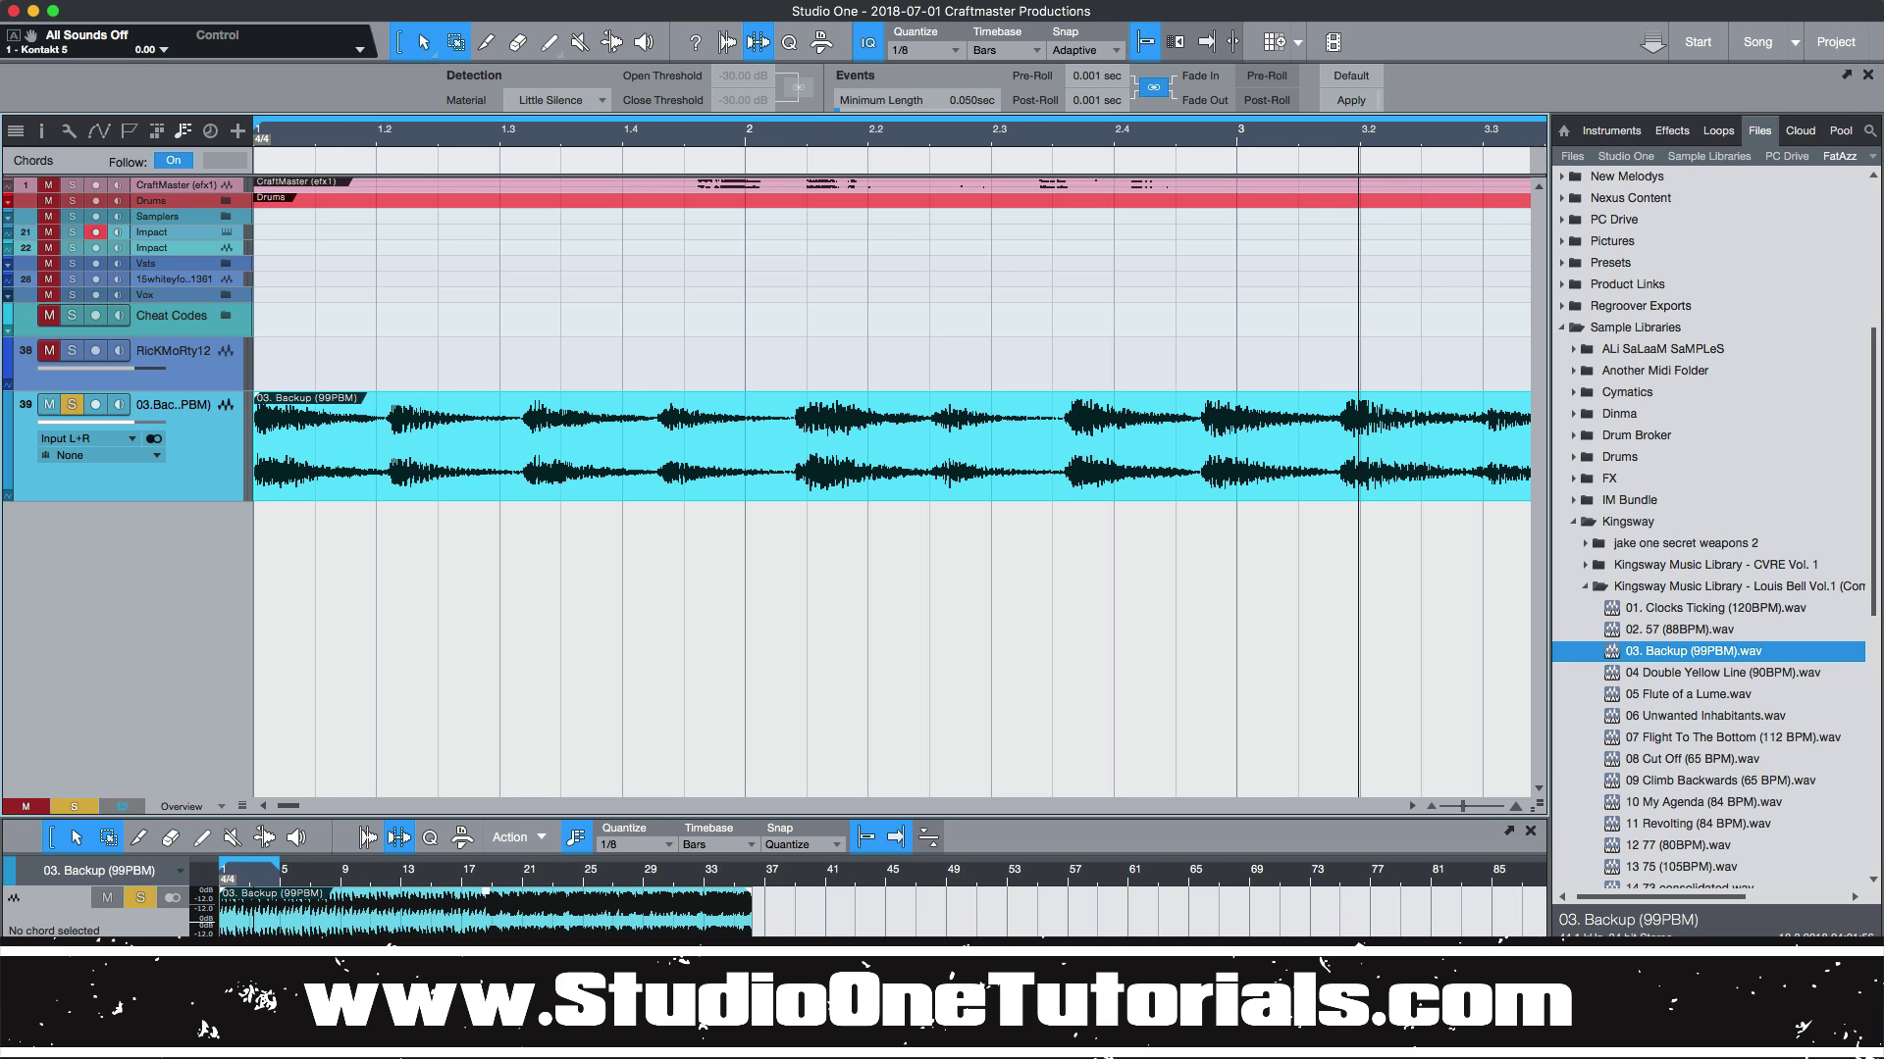
Fine-tune the song tempo until bar 2 lines up with the fifth transient of the Backup sample.
scroll(1452, 1026, "down", 13)
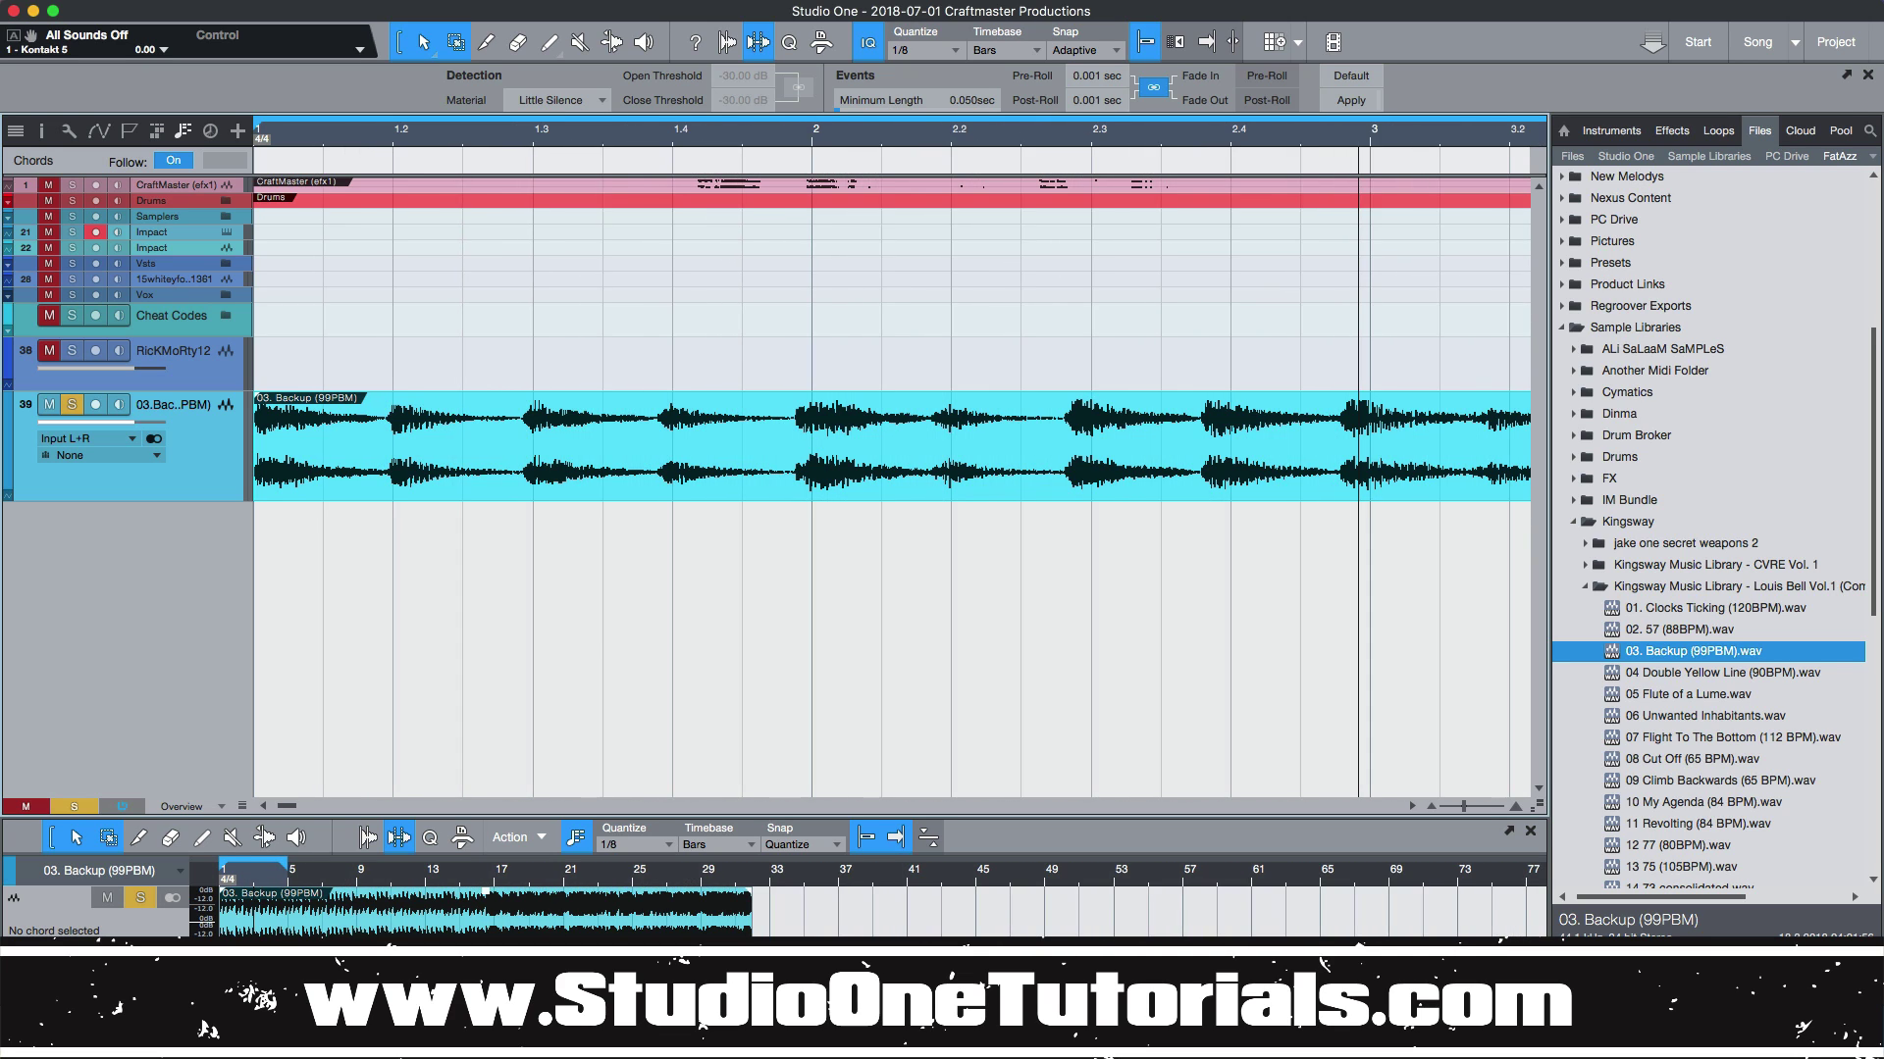
key("w")
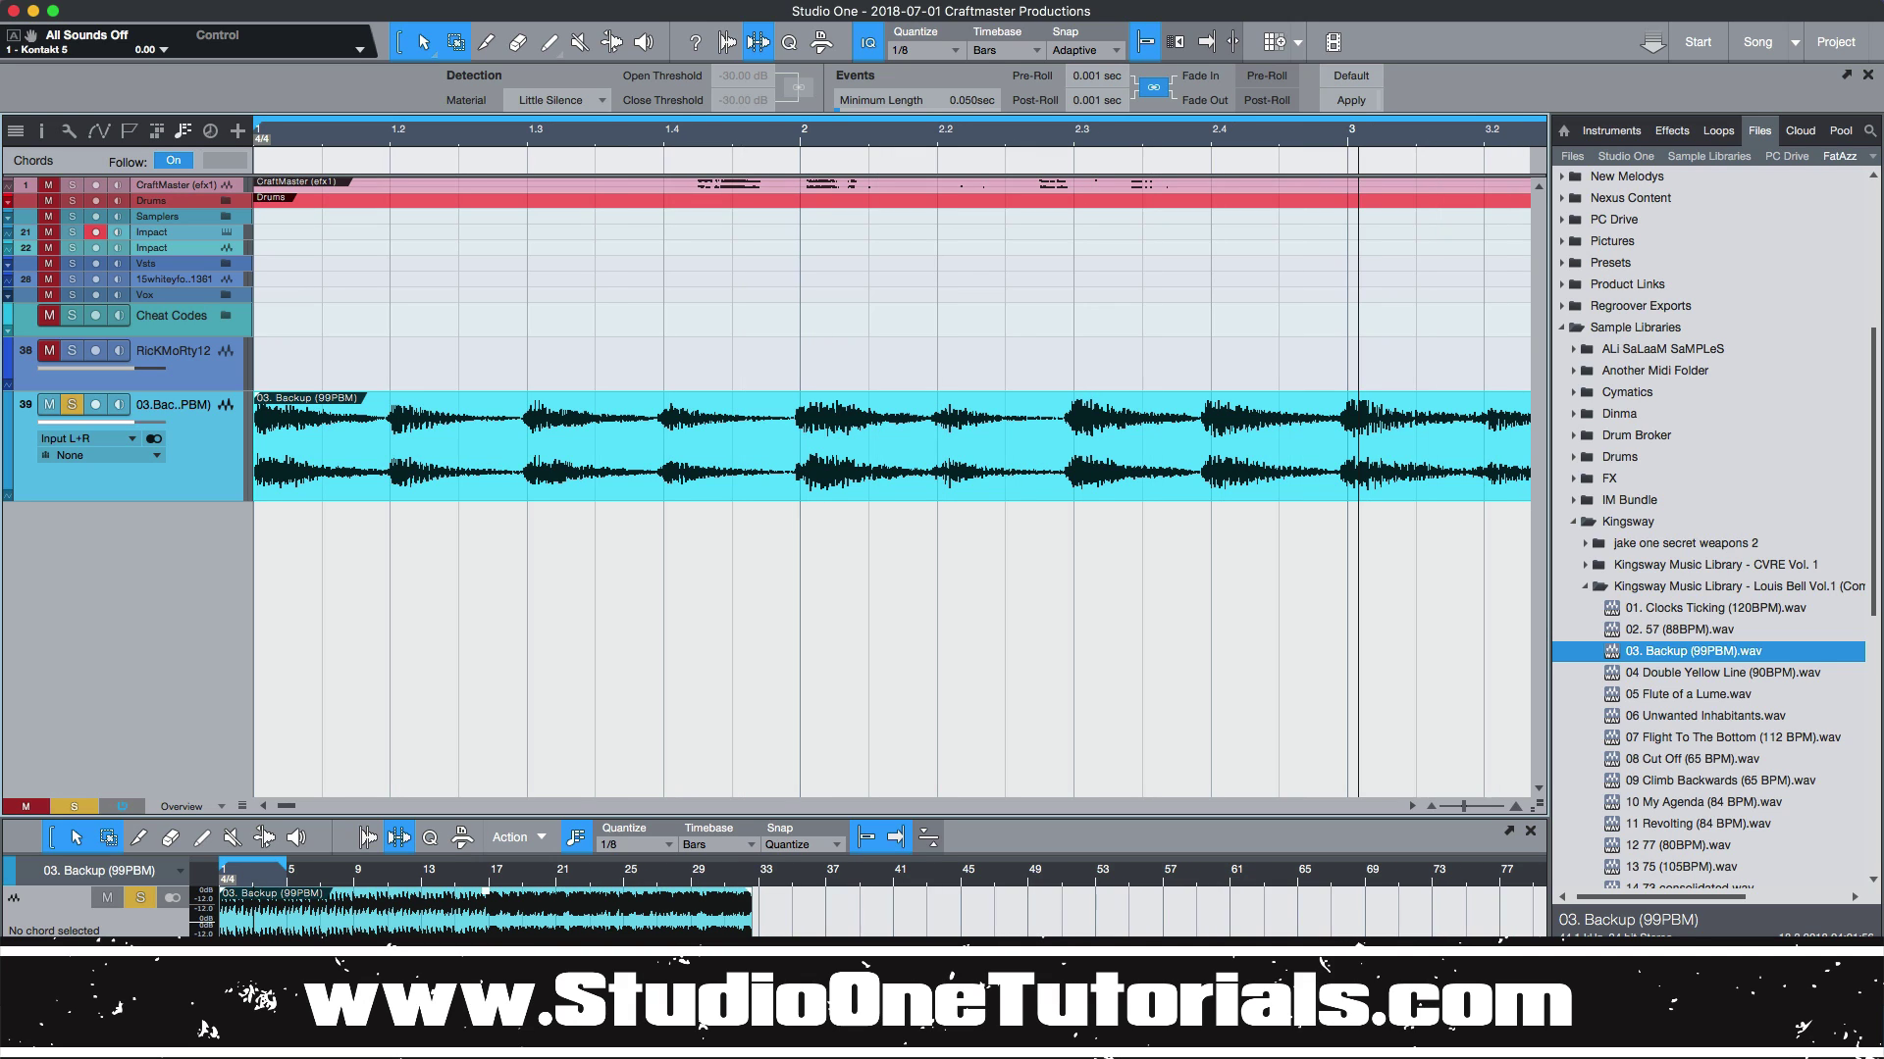
key("w")
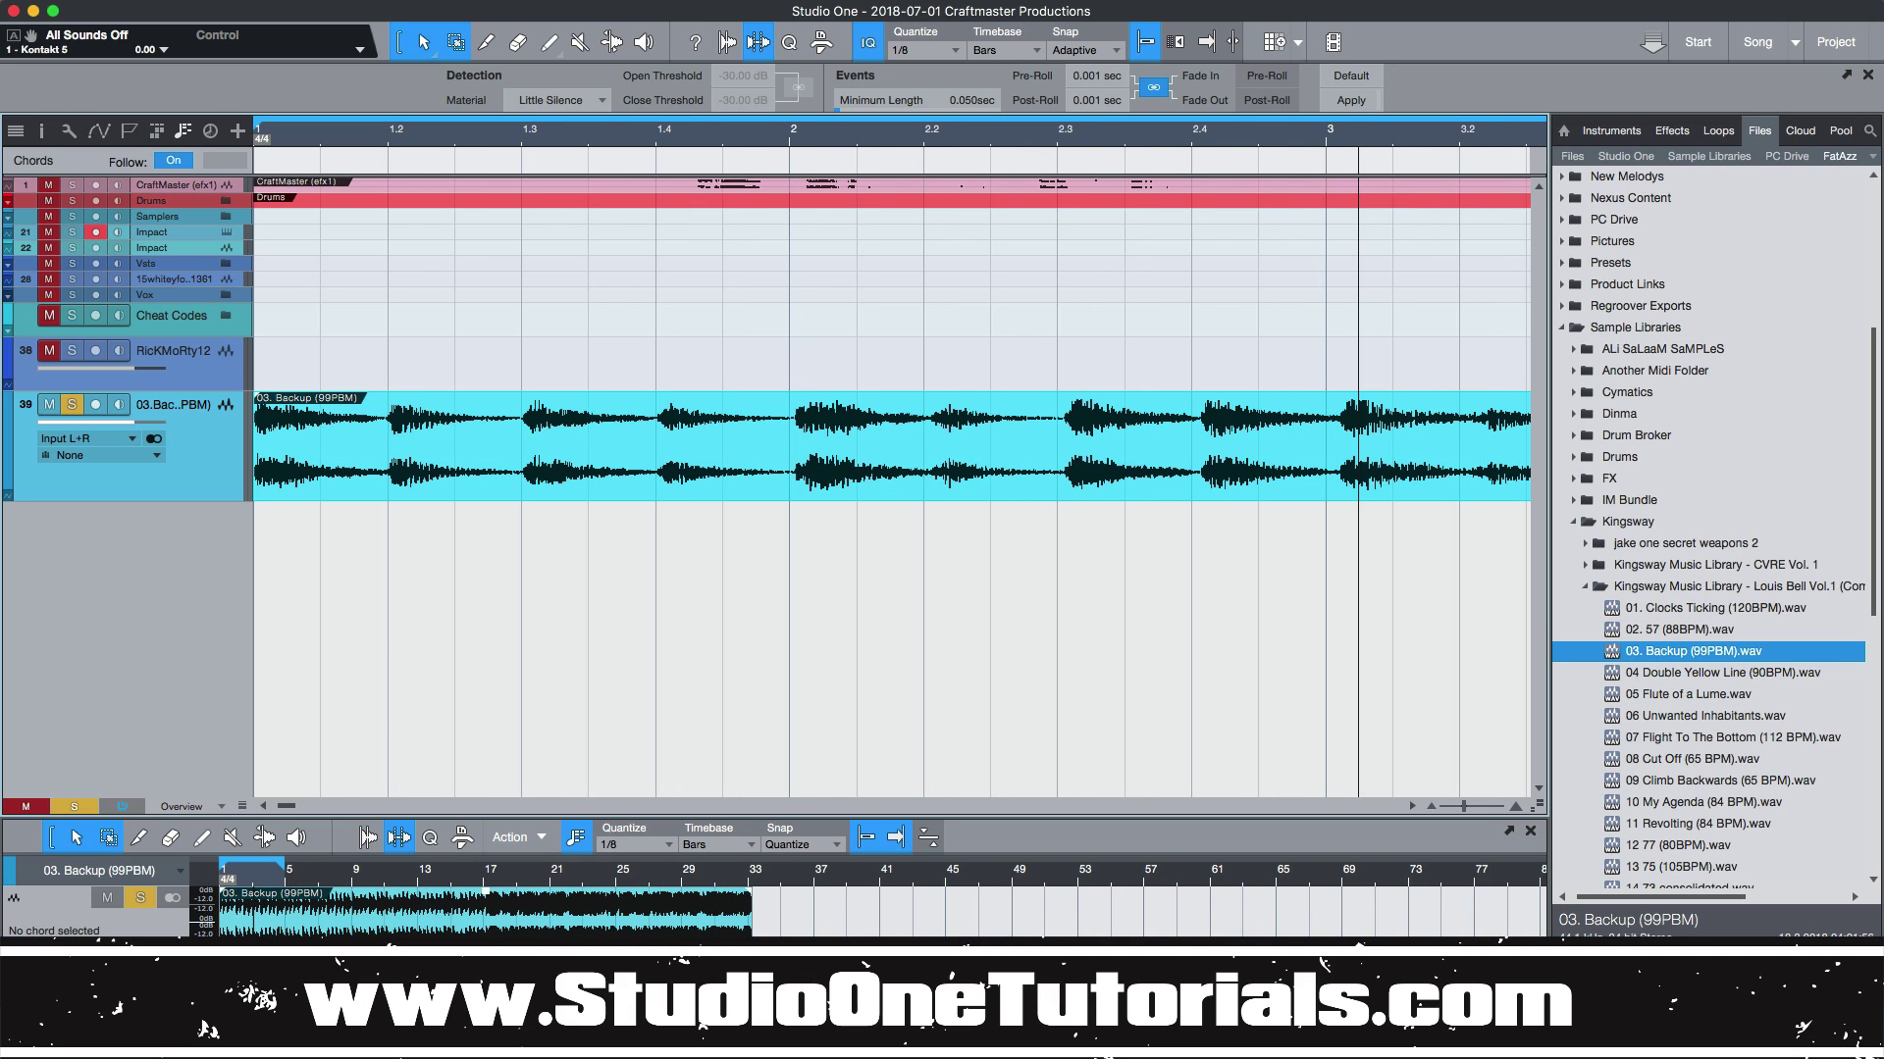
key("e")
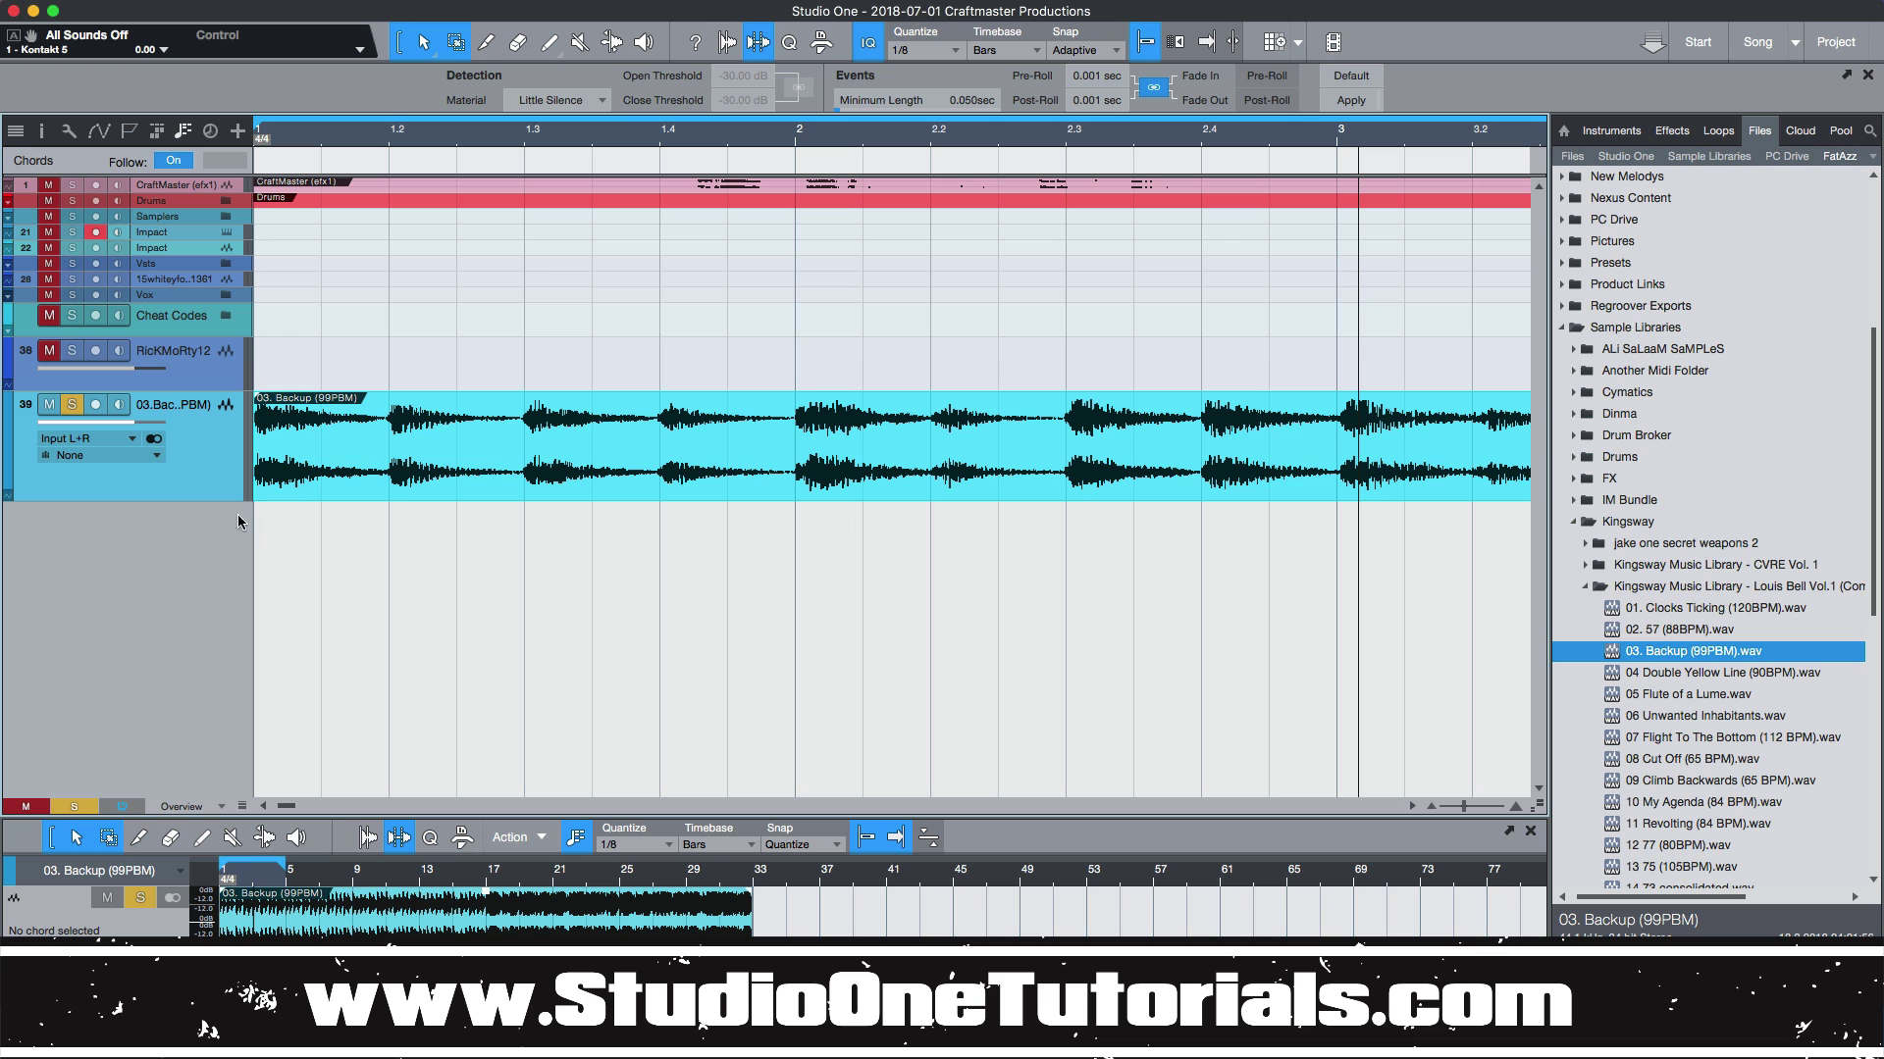
Play back the soloed Backup sample and check its alignment with the grid over the first twelve bars.
key("space")
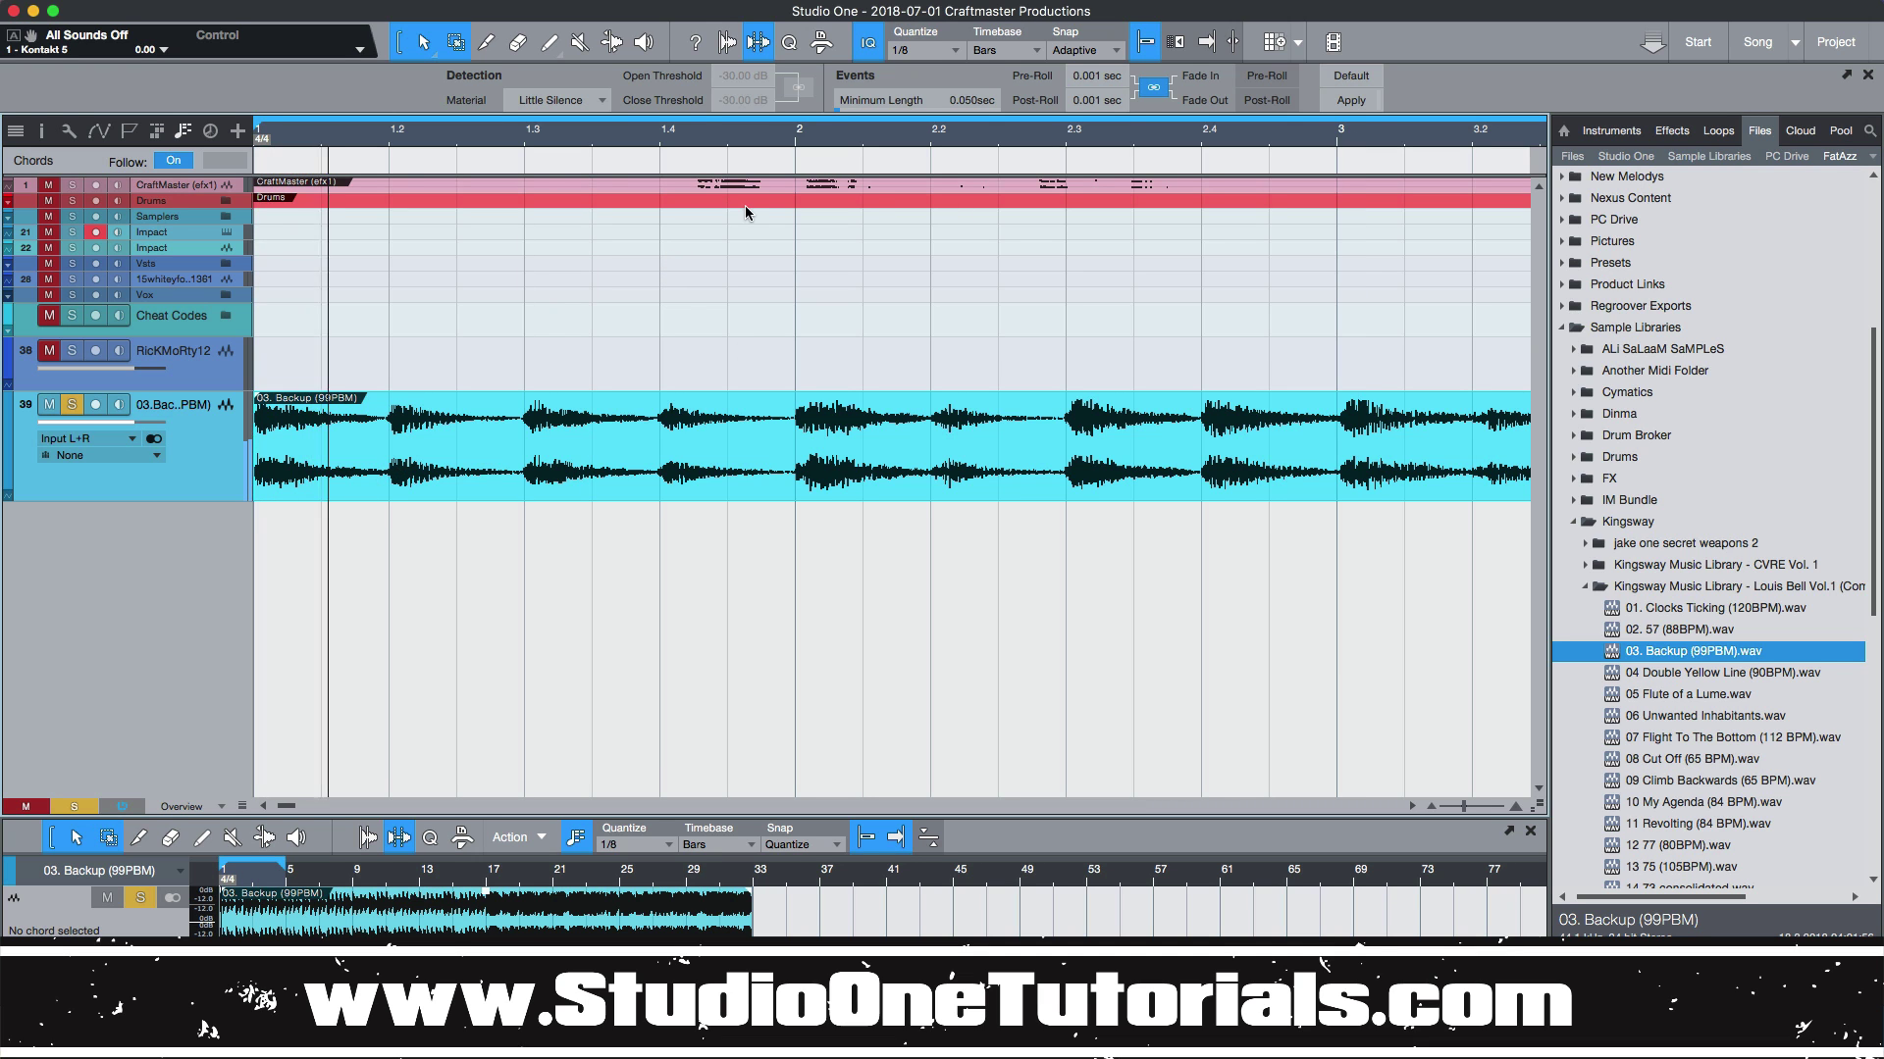
key("w")
key("w")
key("w")
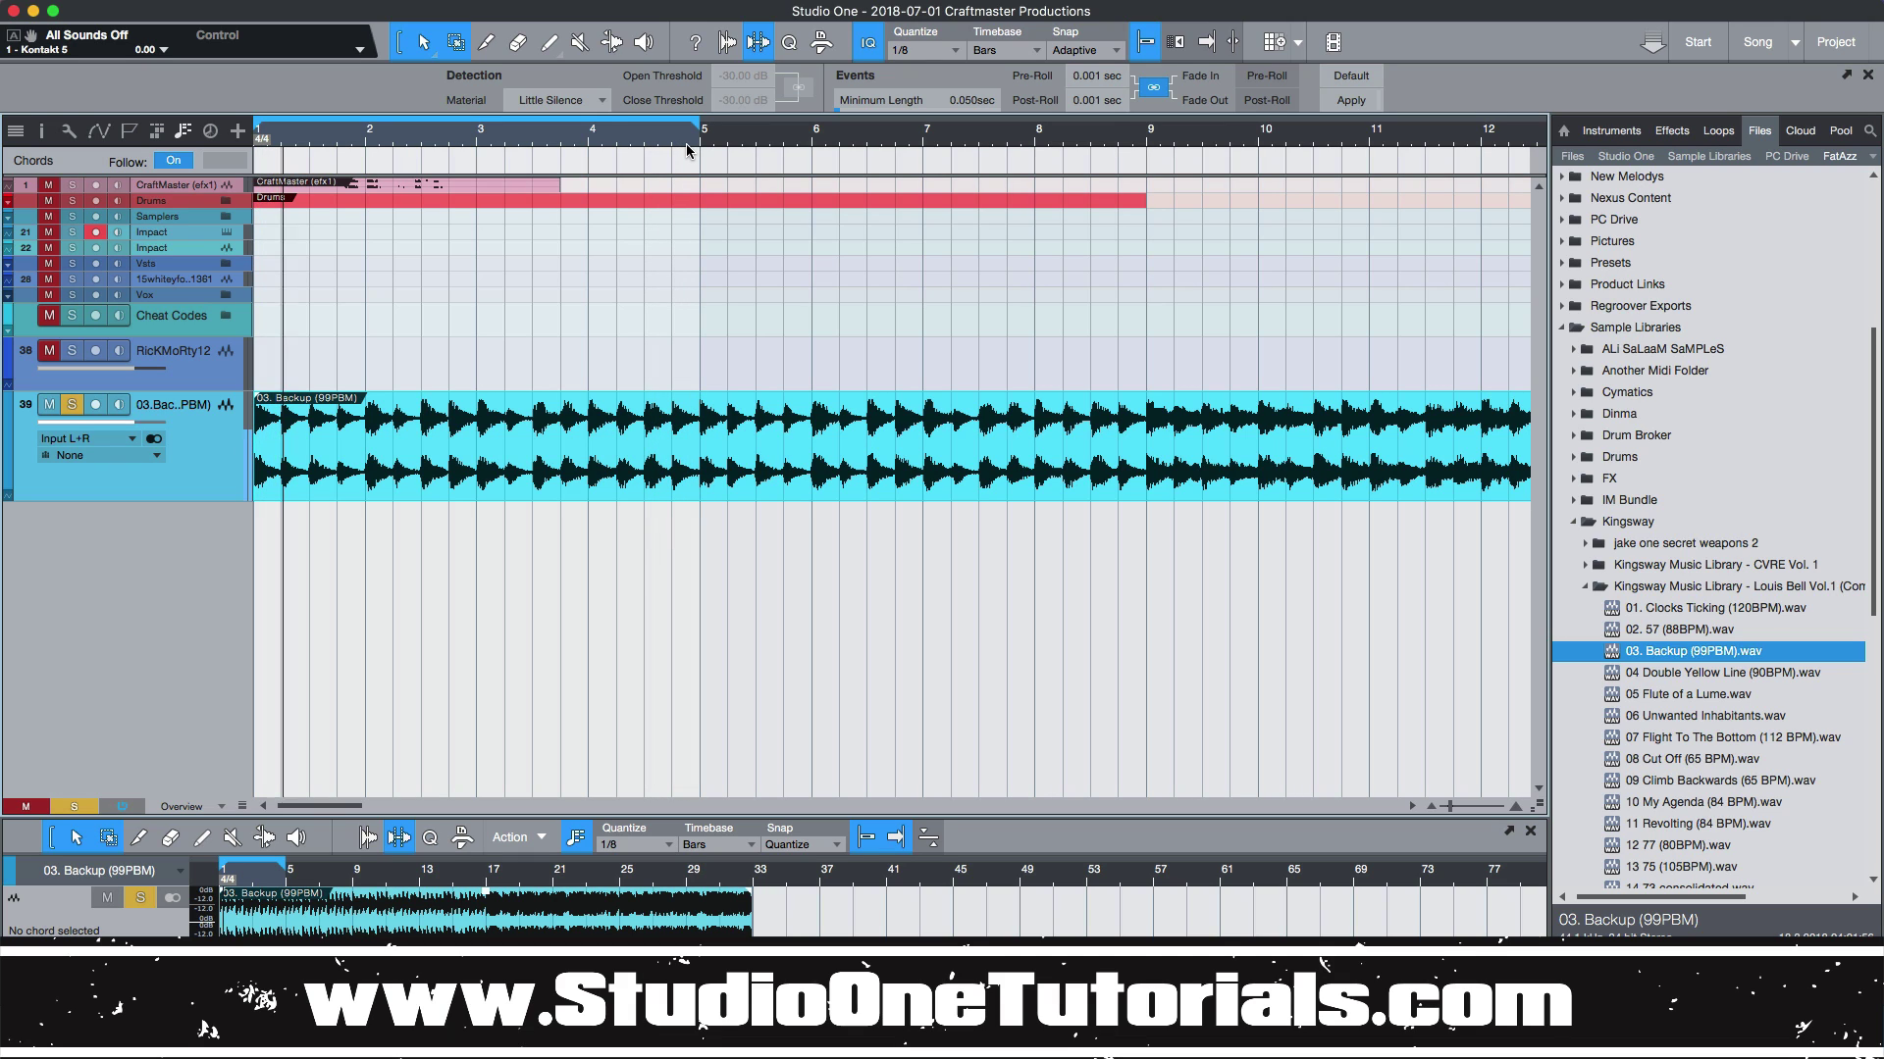
key("space")
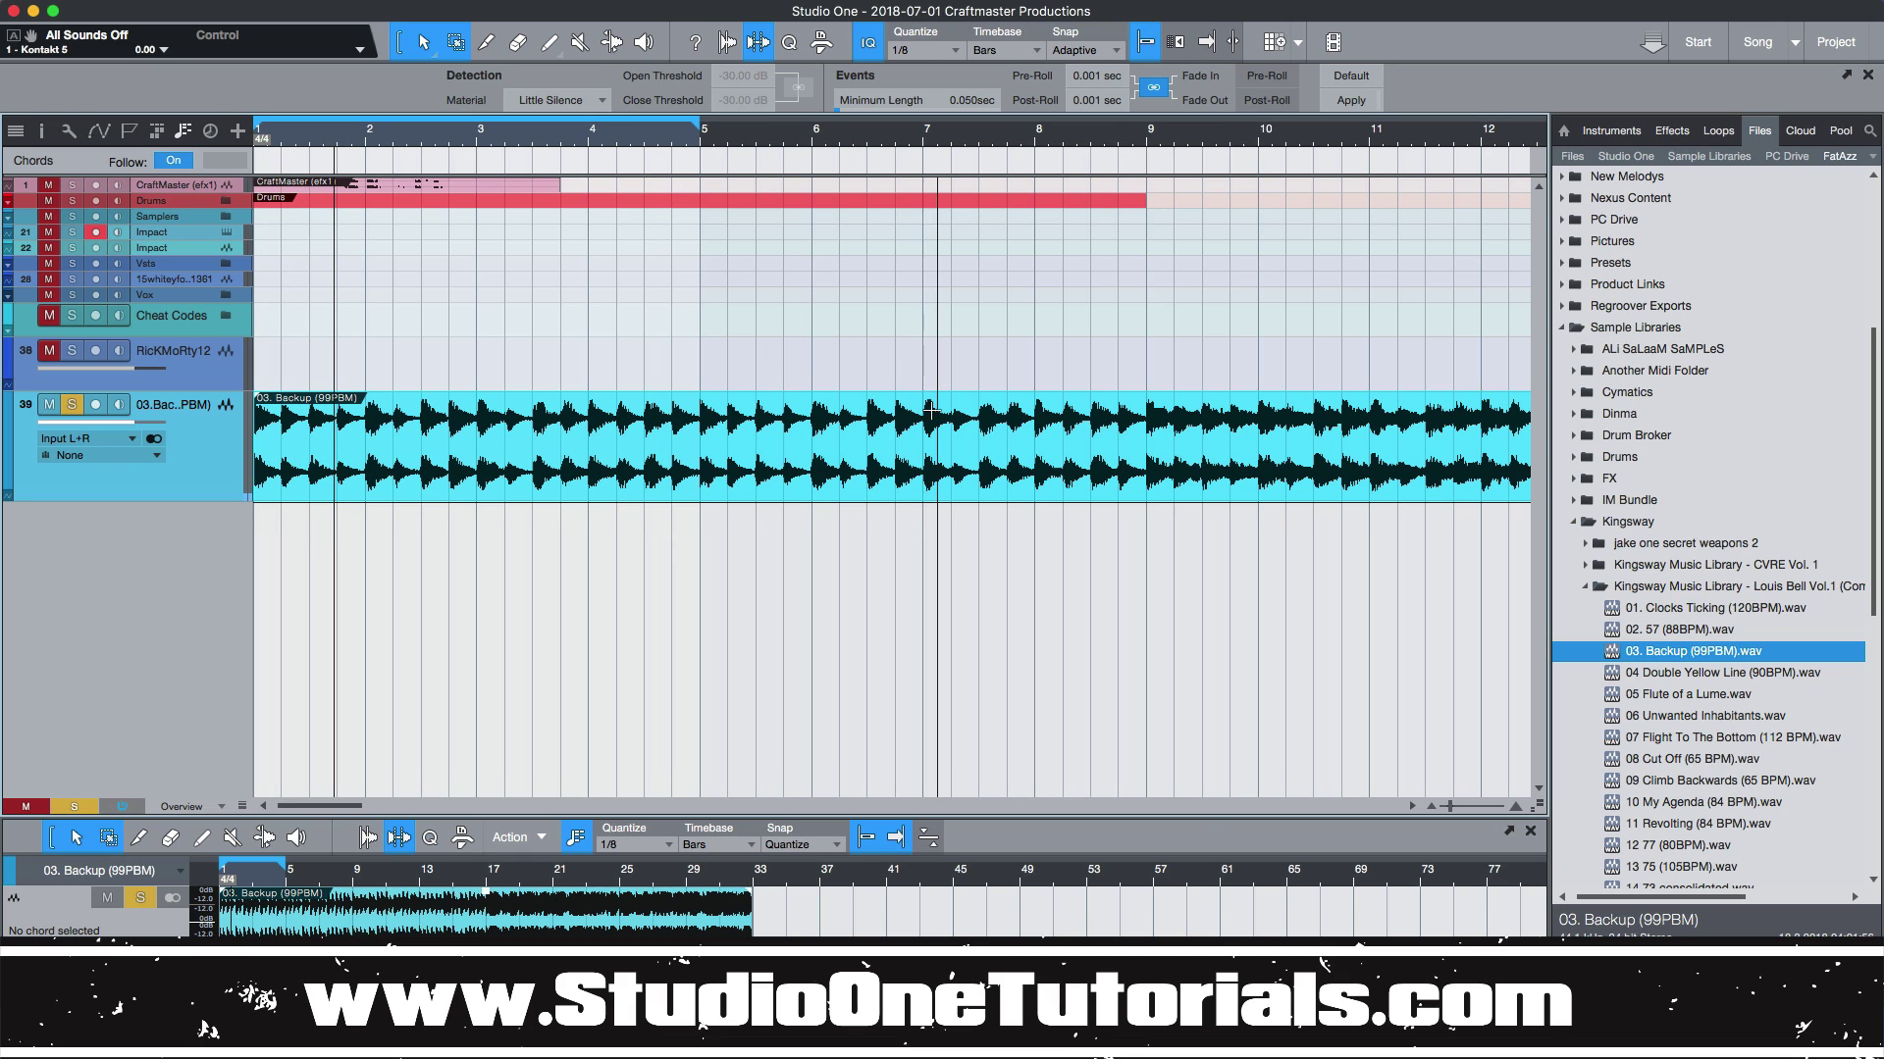
Set the file tempo of the 03. Backup event to the matched song tempo.
right_click(864, 475)
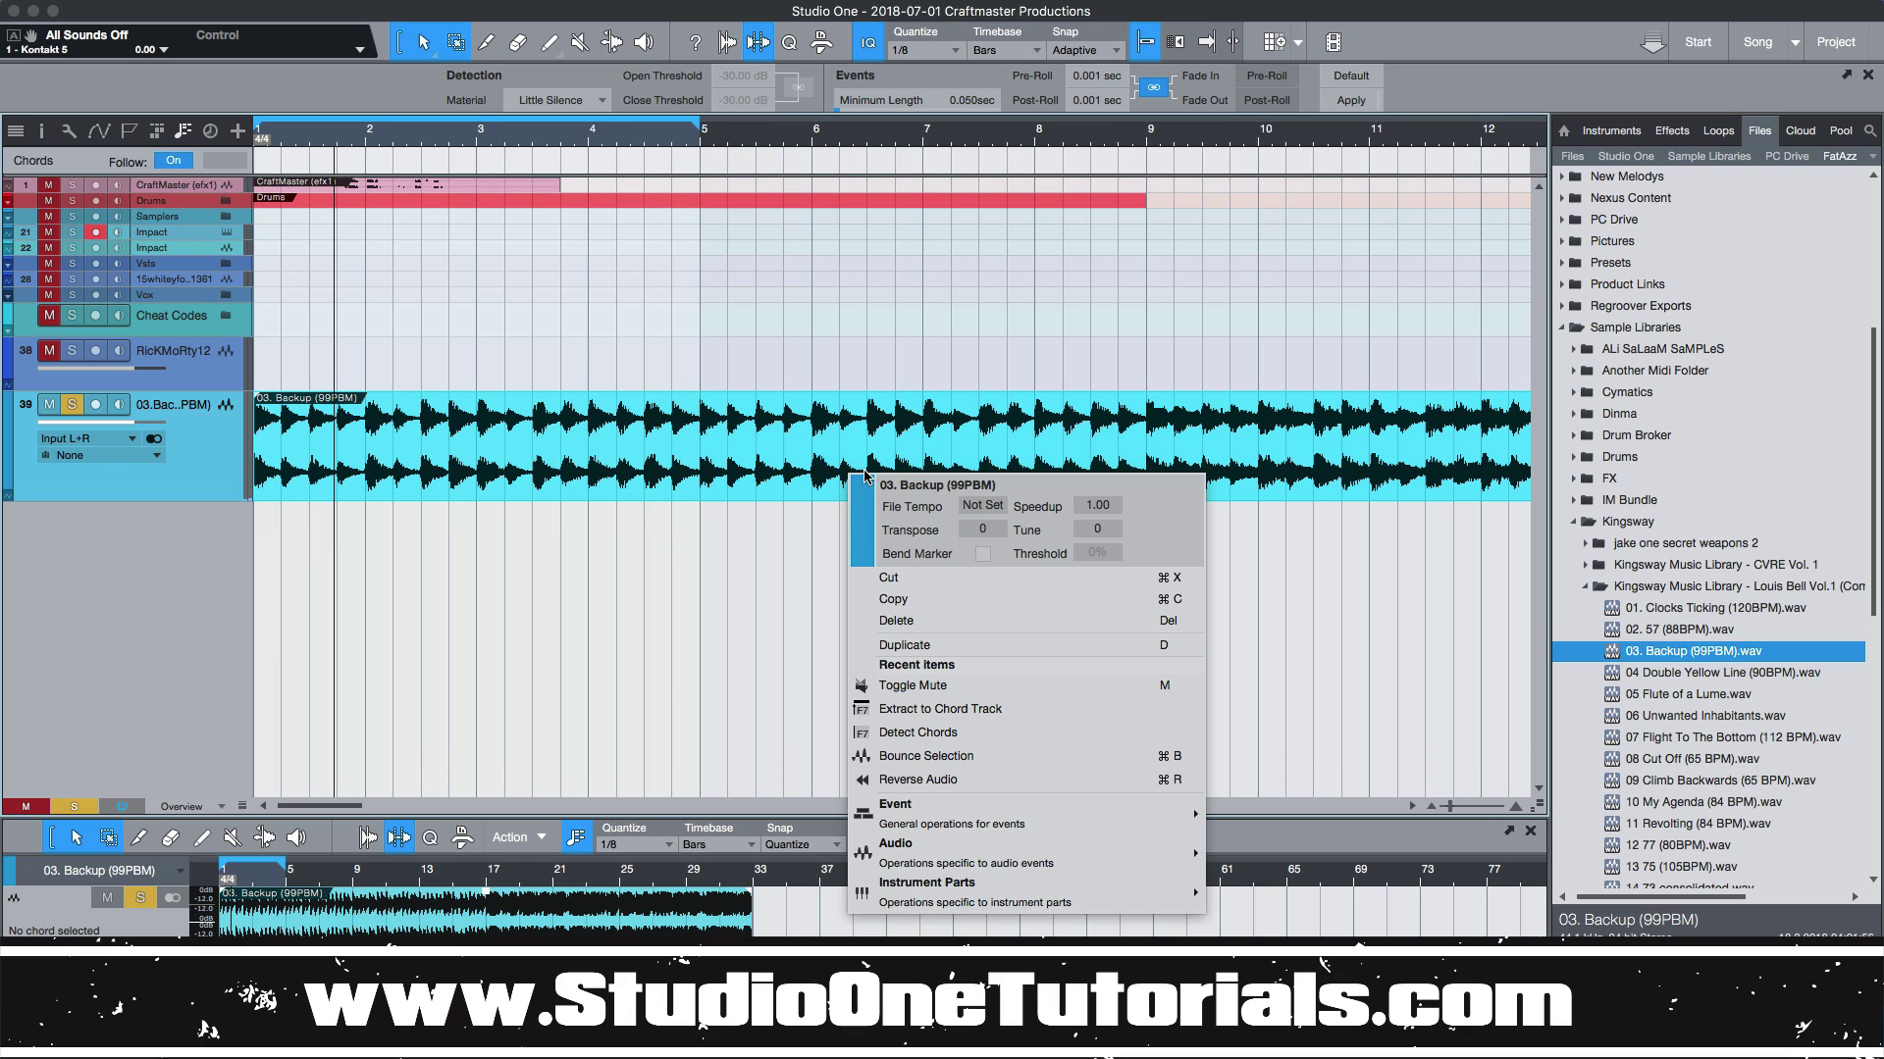
left_click(977, 508)
left_click(956, 599)
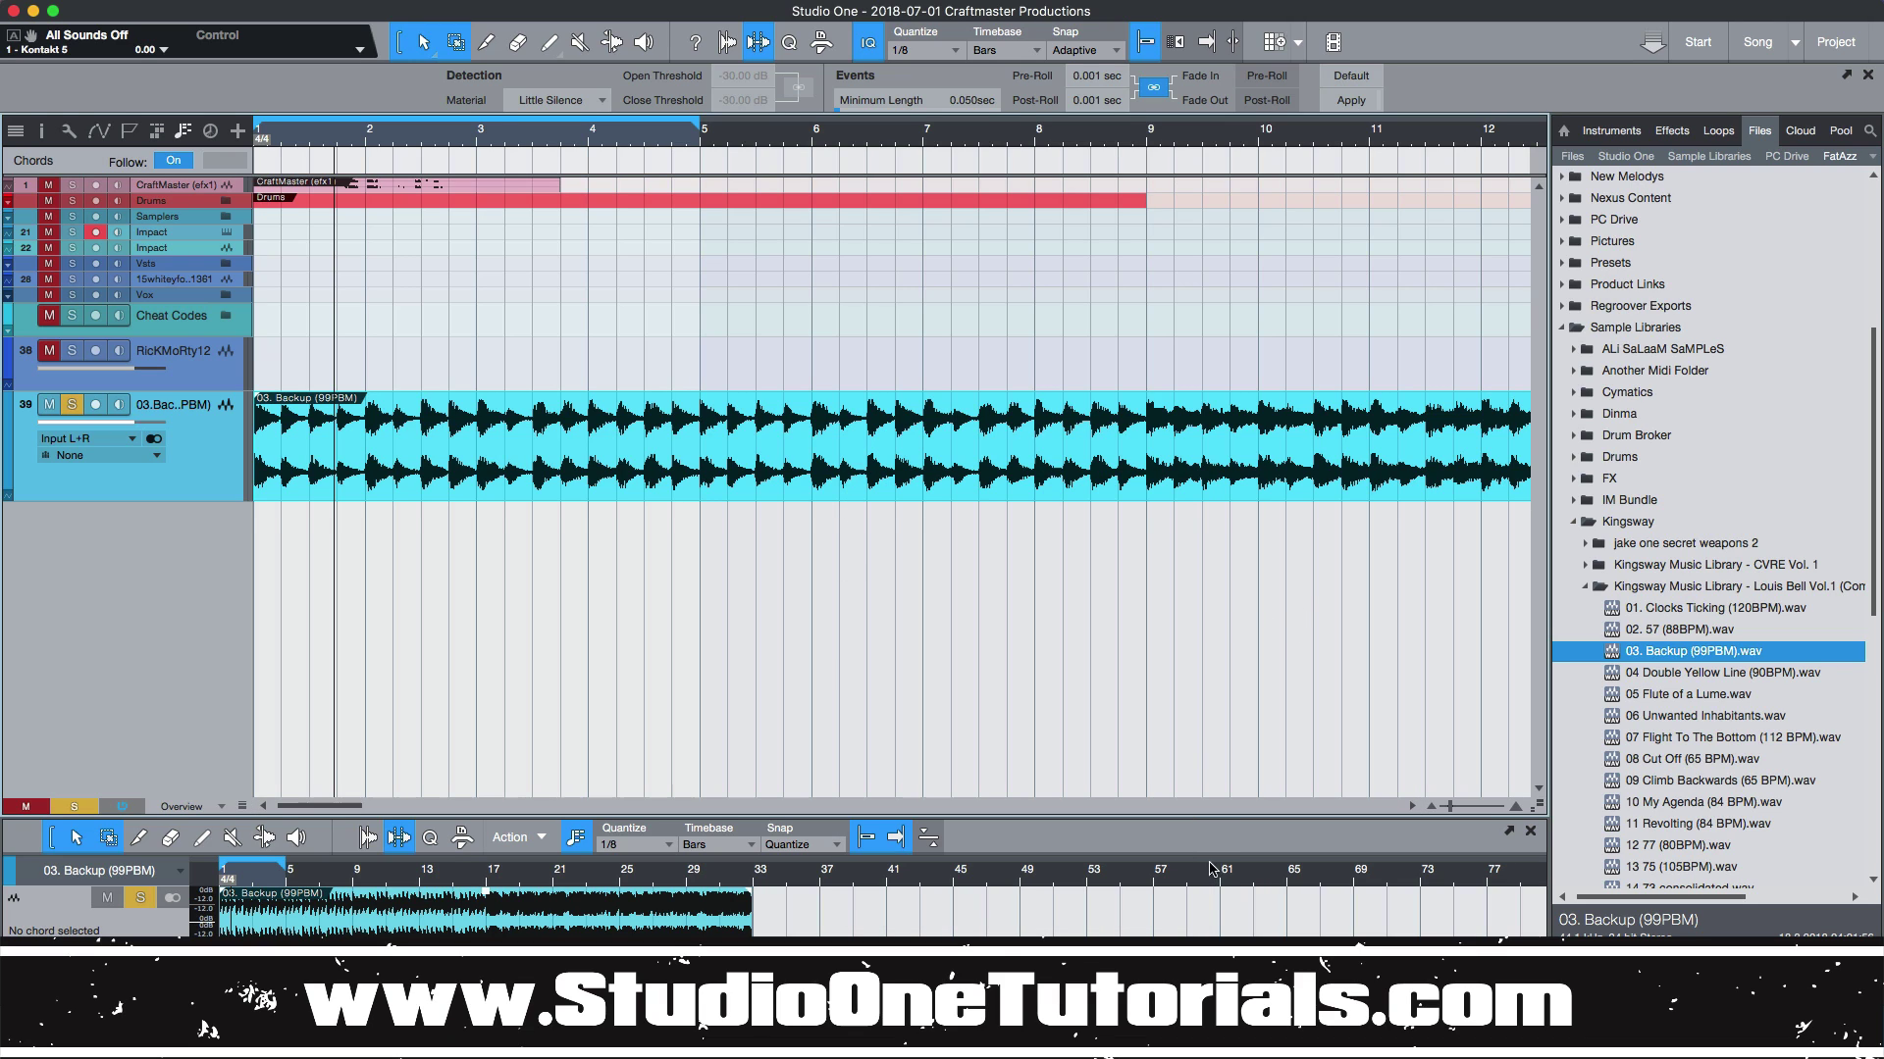
Raise the song tempo to test whether the Backup sample follows it with its file tempo set.
scroll(1244, 1032, "up", 20)
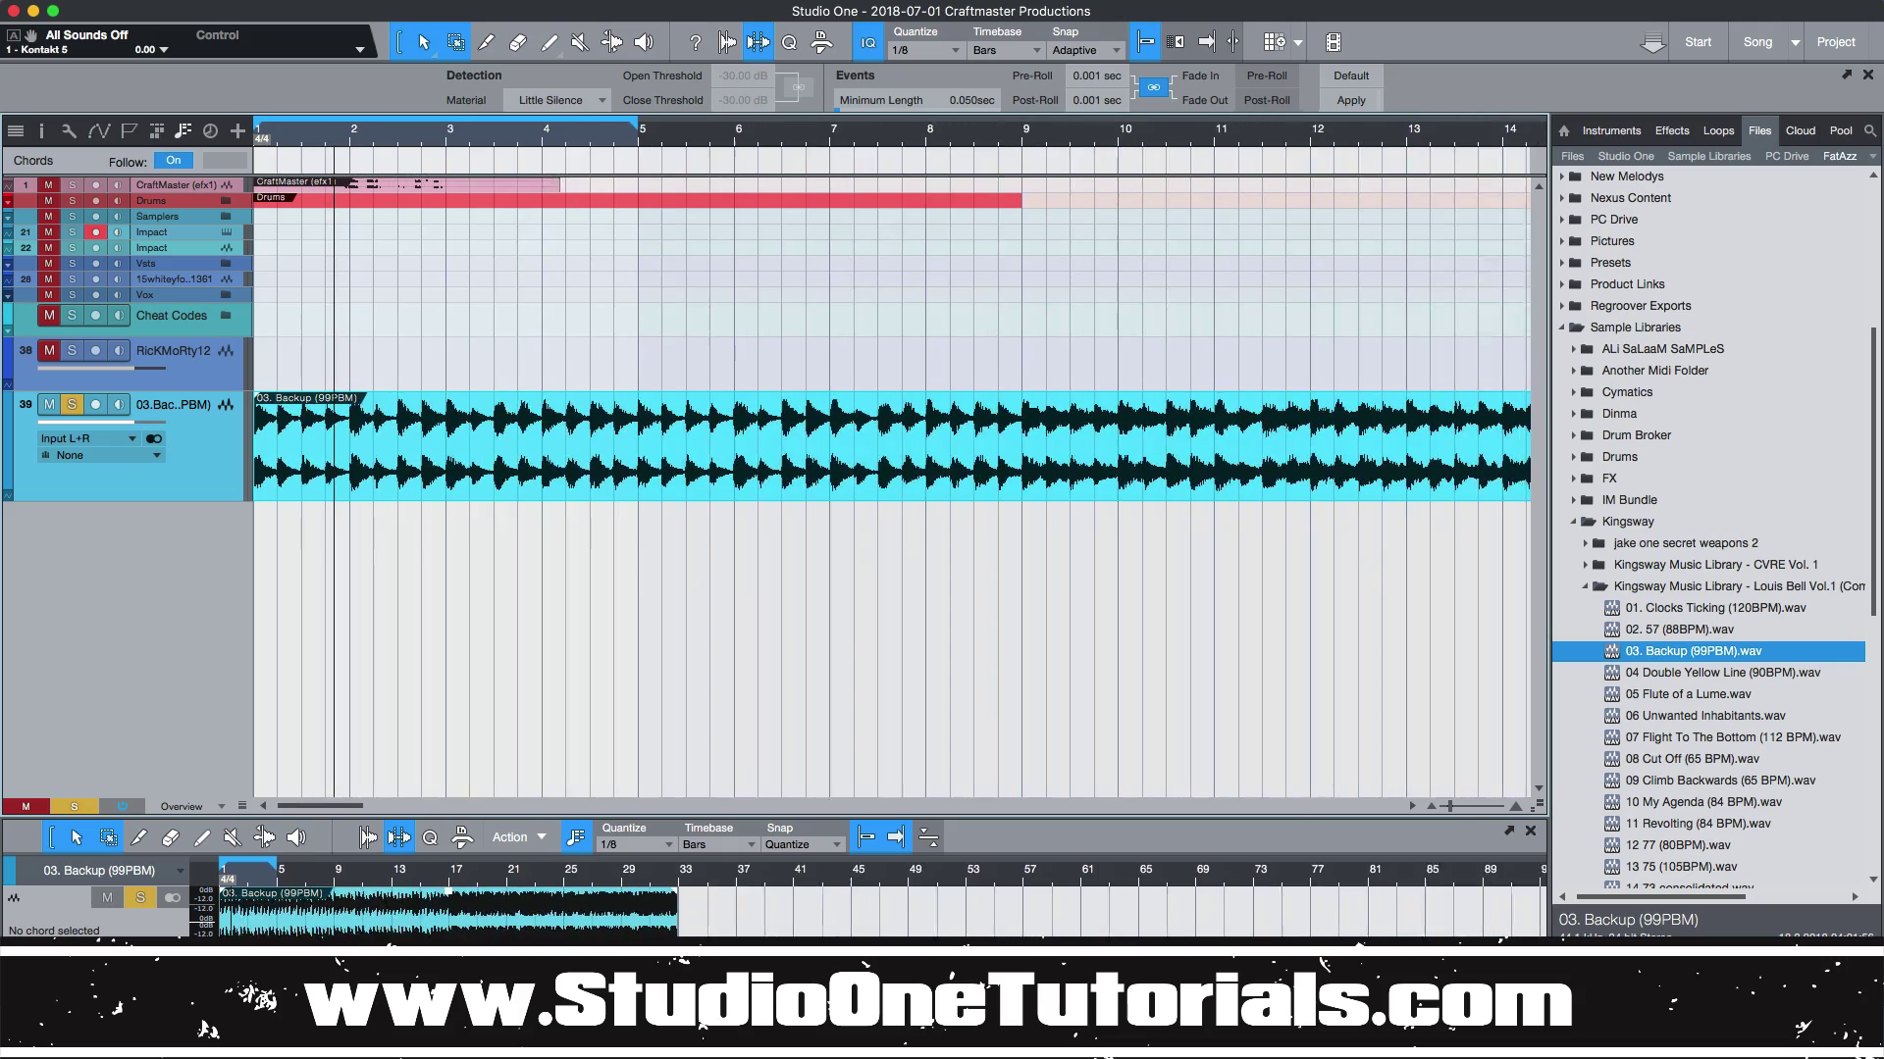
key("w")
key("w")
key("w")
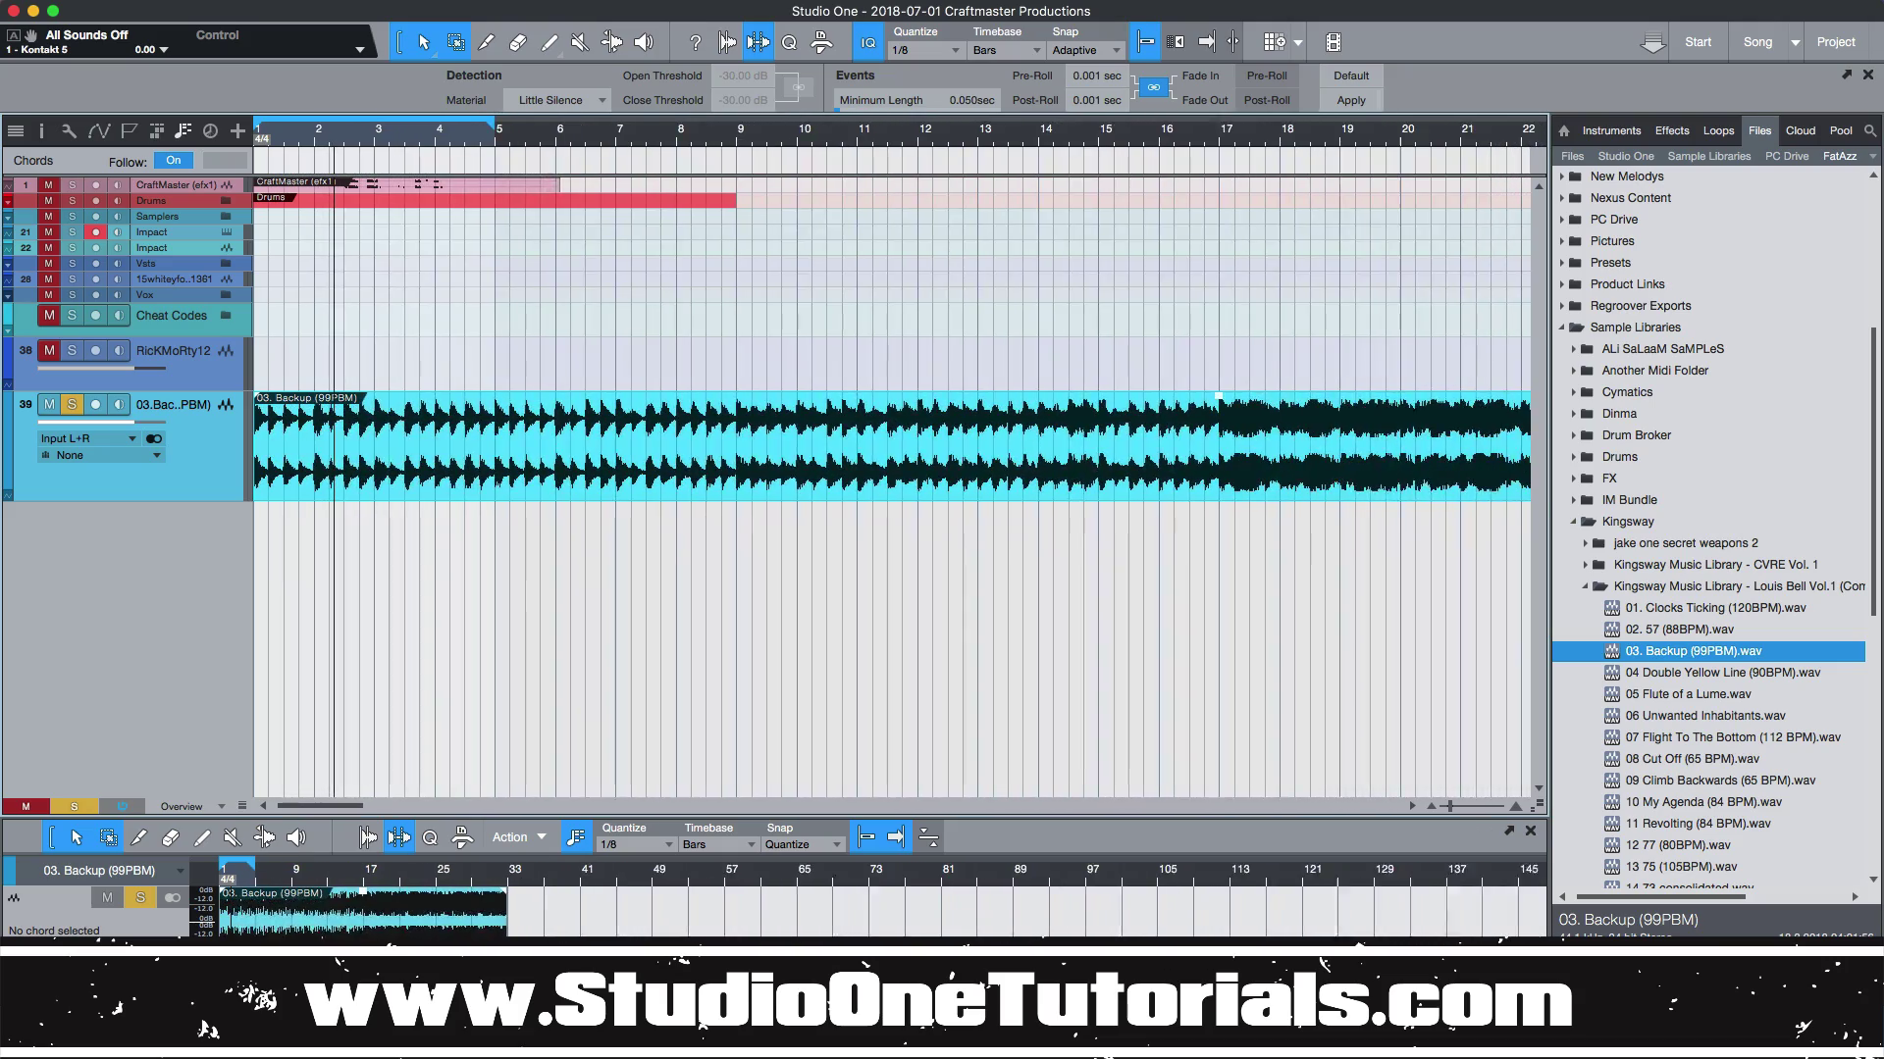
key("w")
key("w")
key("w")
key("w")
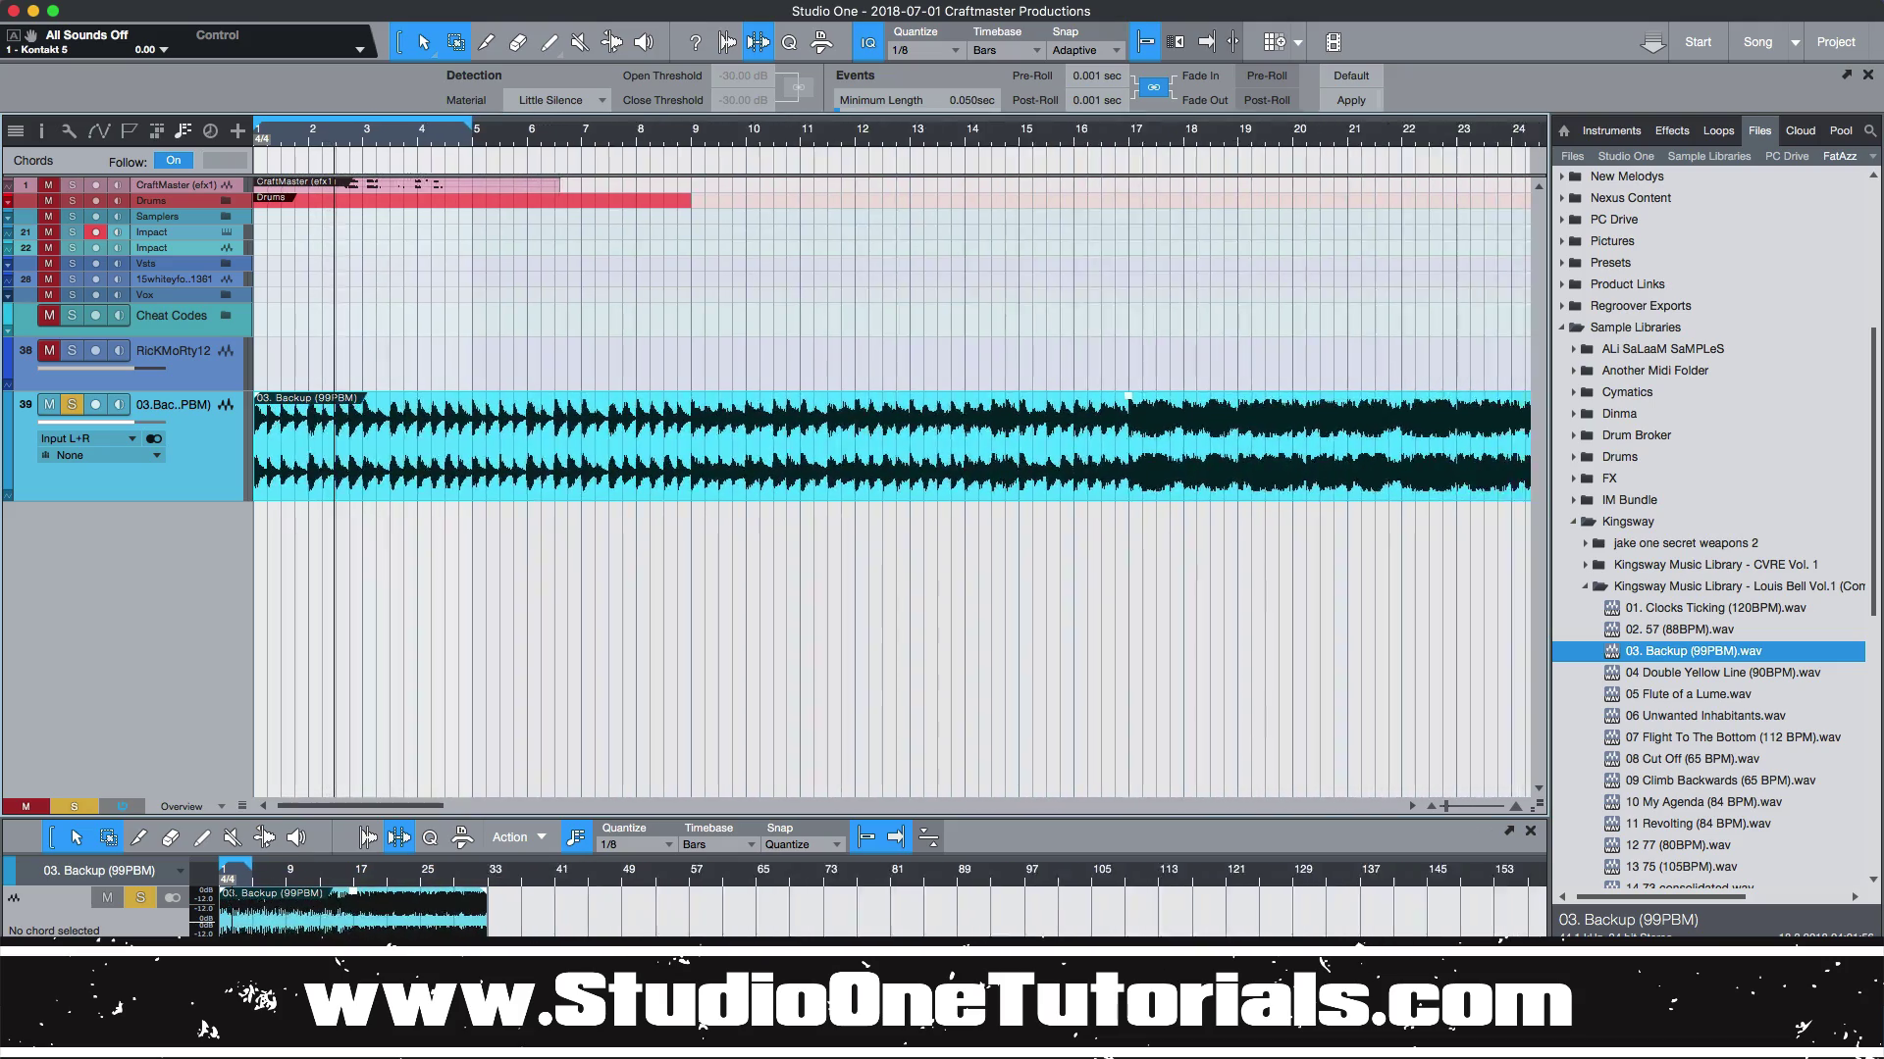
Raise the song tempo much further and play the Backup sample from the start to check that it follows.
key("w")
key("w")
key("w")
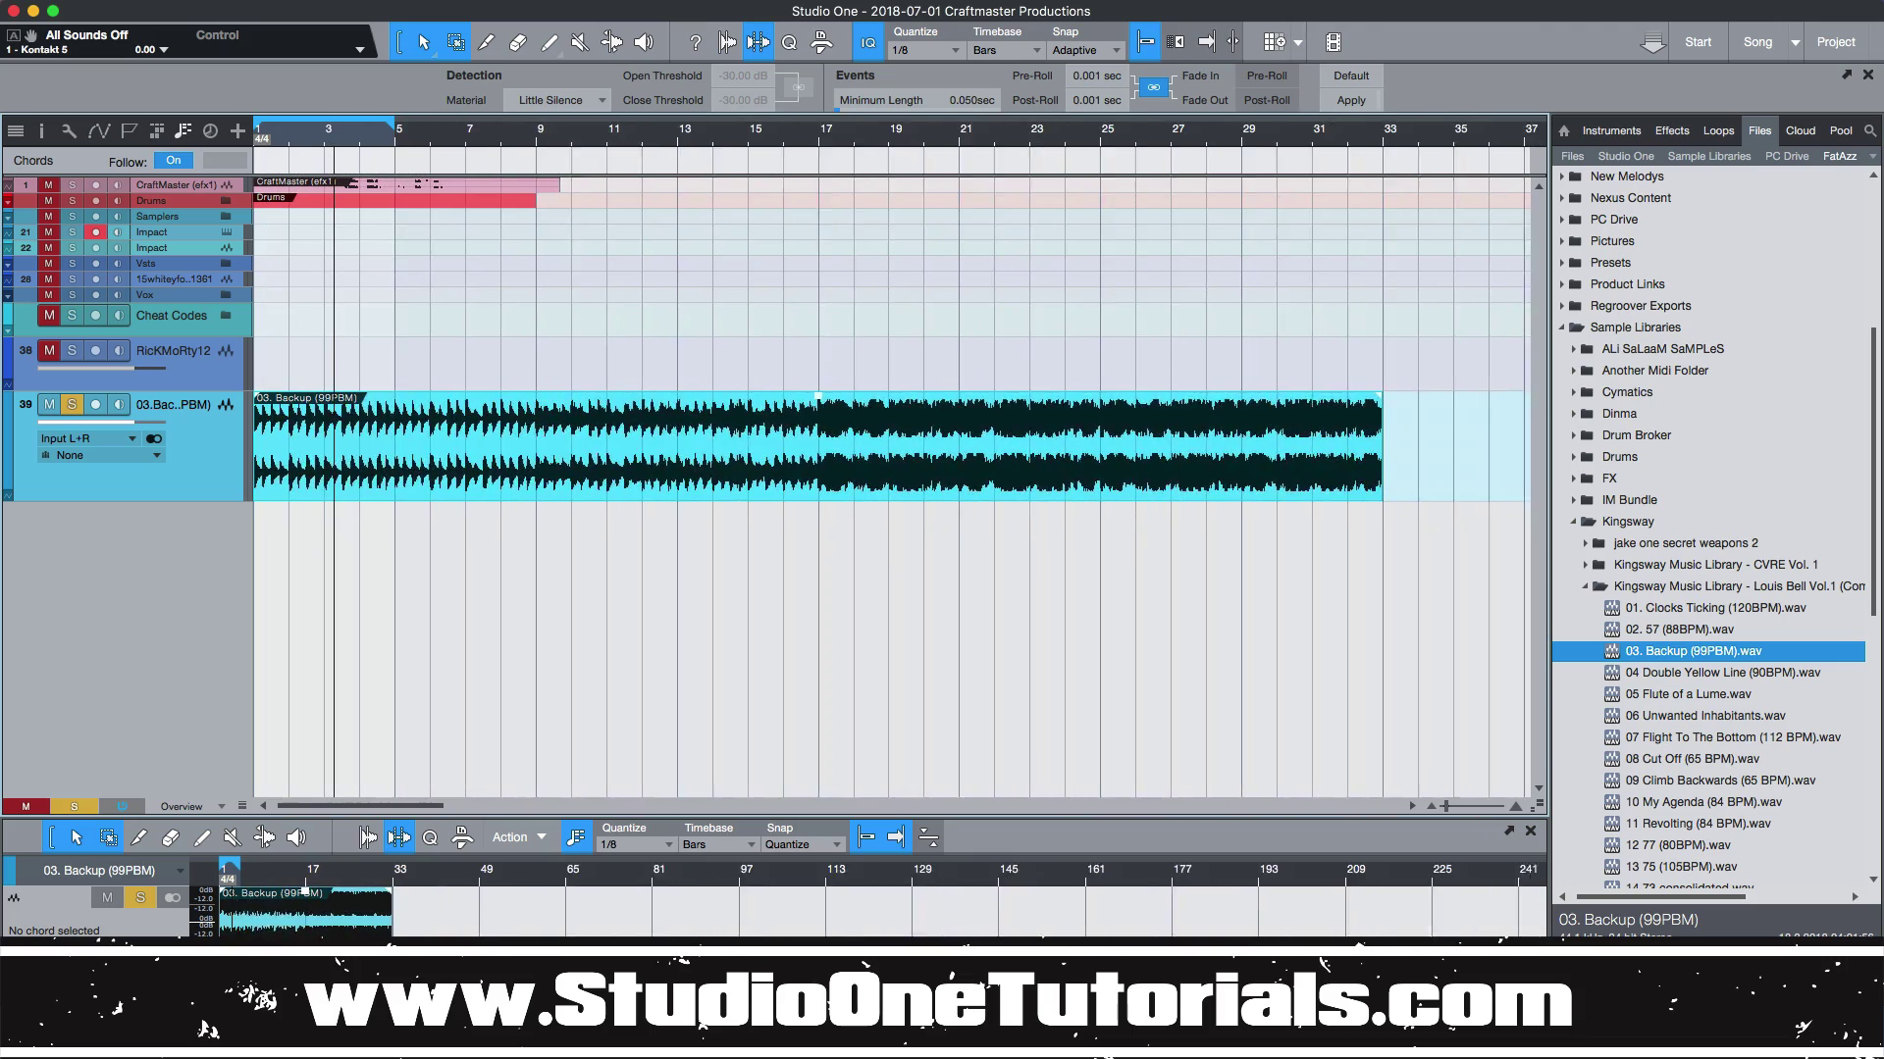
key("w")
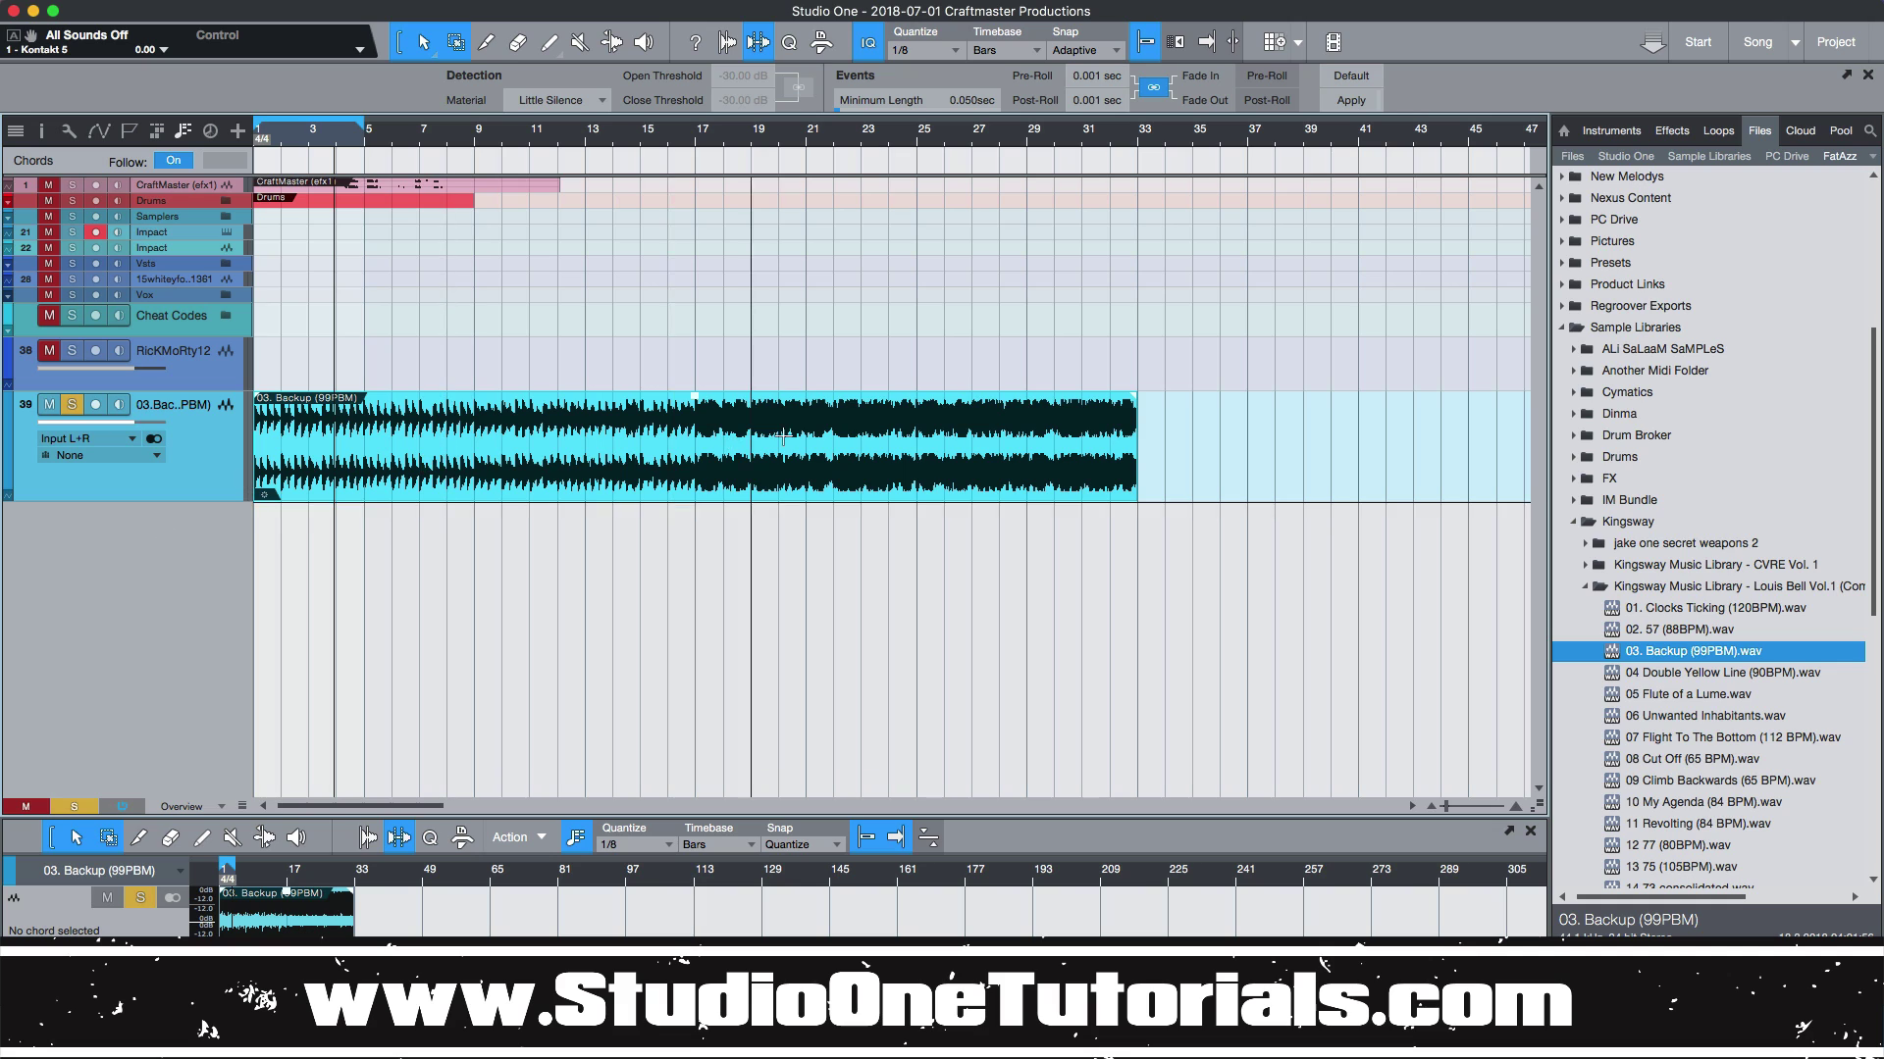
key("comma")
left_click(485, 518)
key("space")
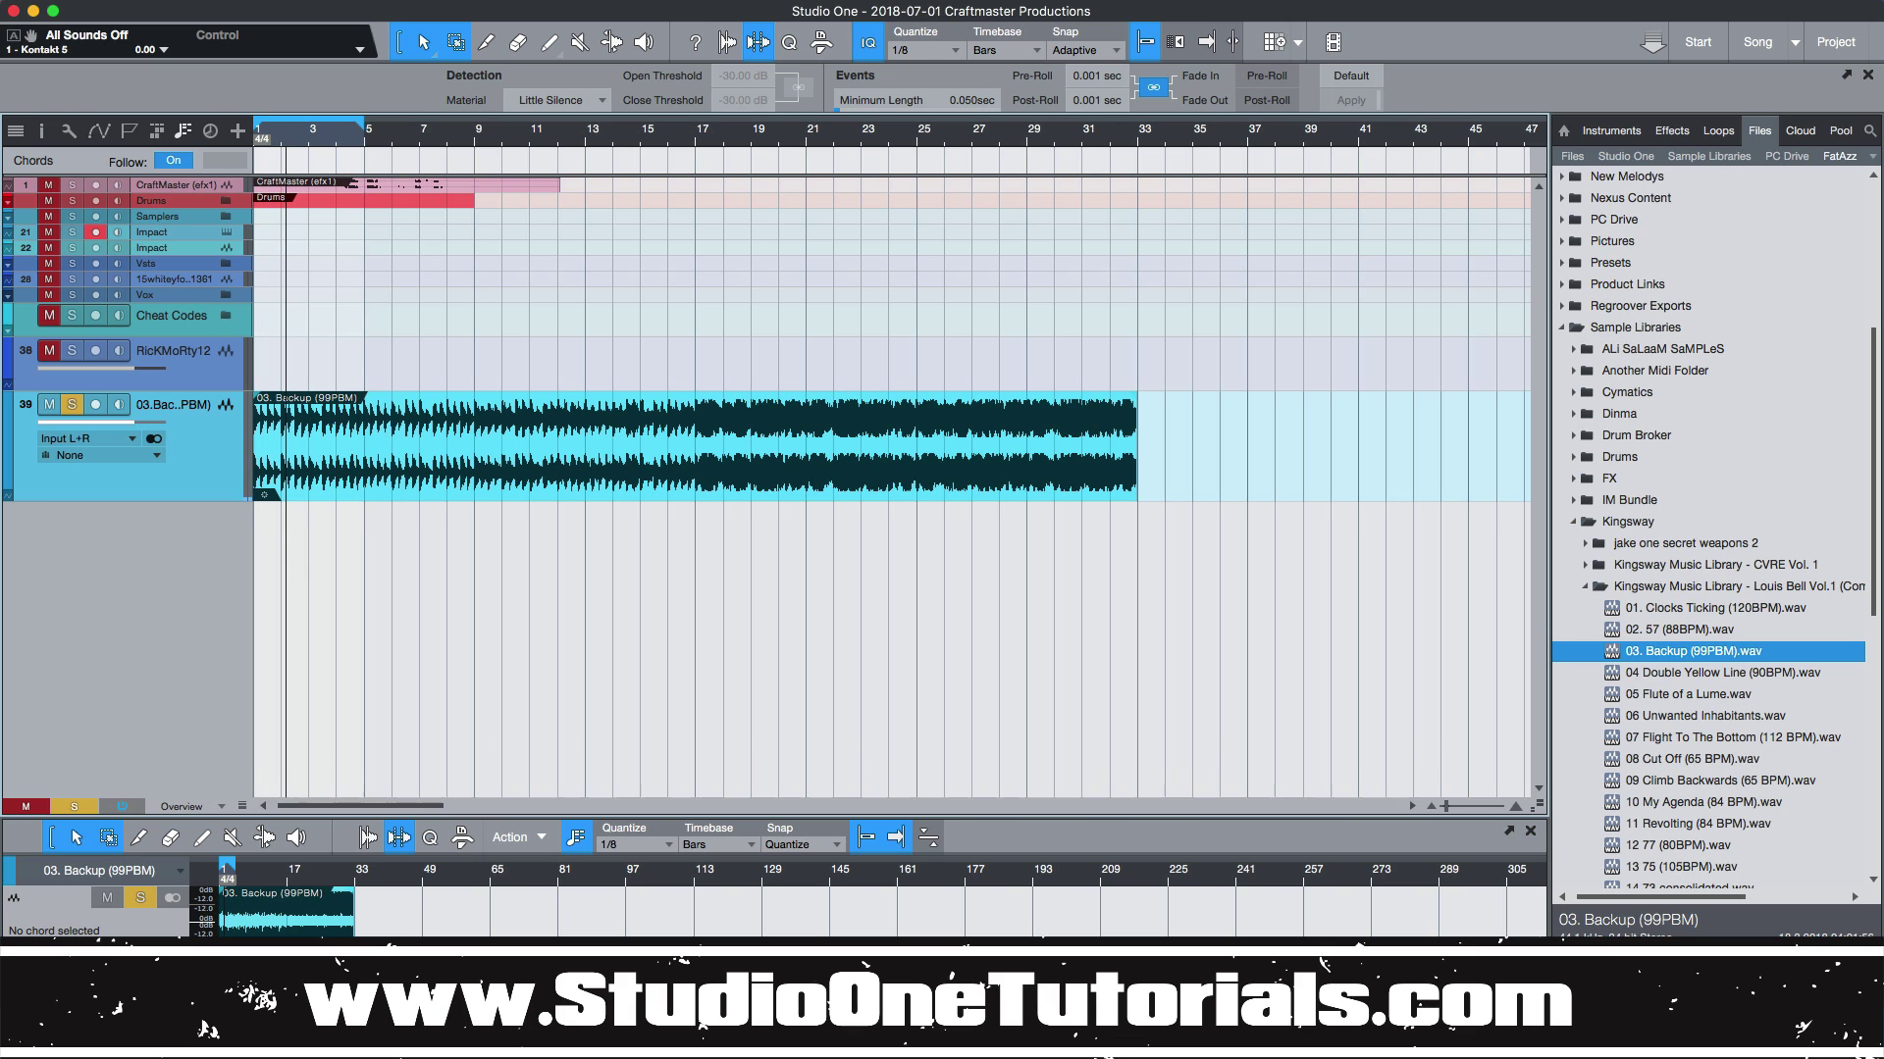
Lower the song tempo well below the raised setting, then nudge it up slightly, to test that the Backup sample stretches with the grid.
scroll(1265, 1020, "down", 17)
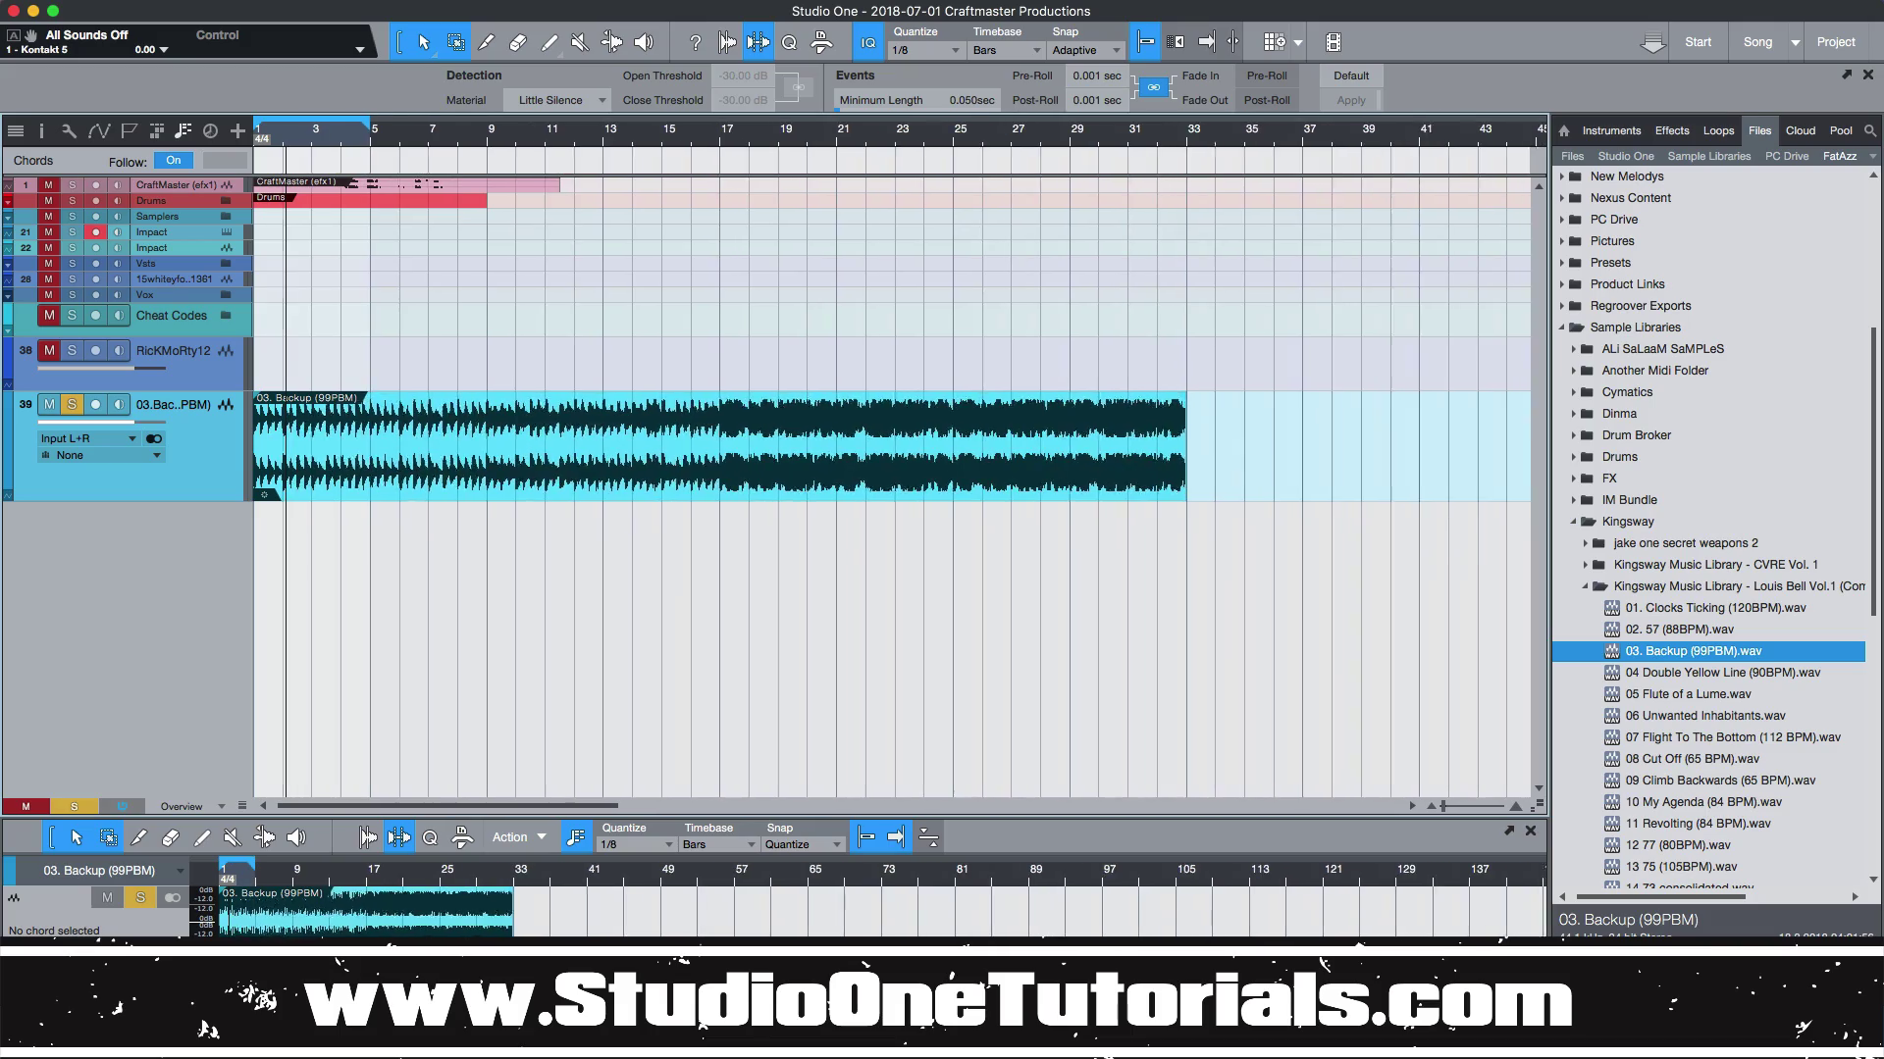
scroll(1265, 1020, "down", 20)
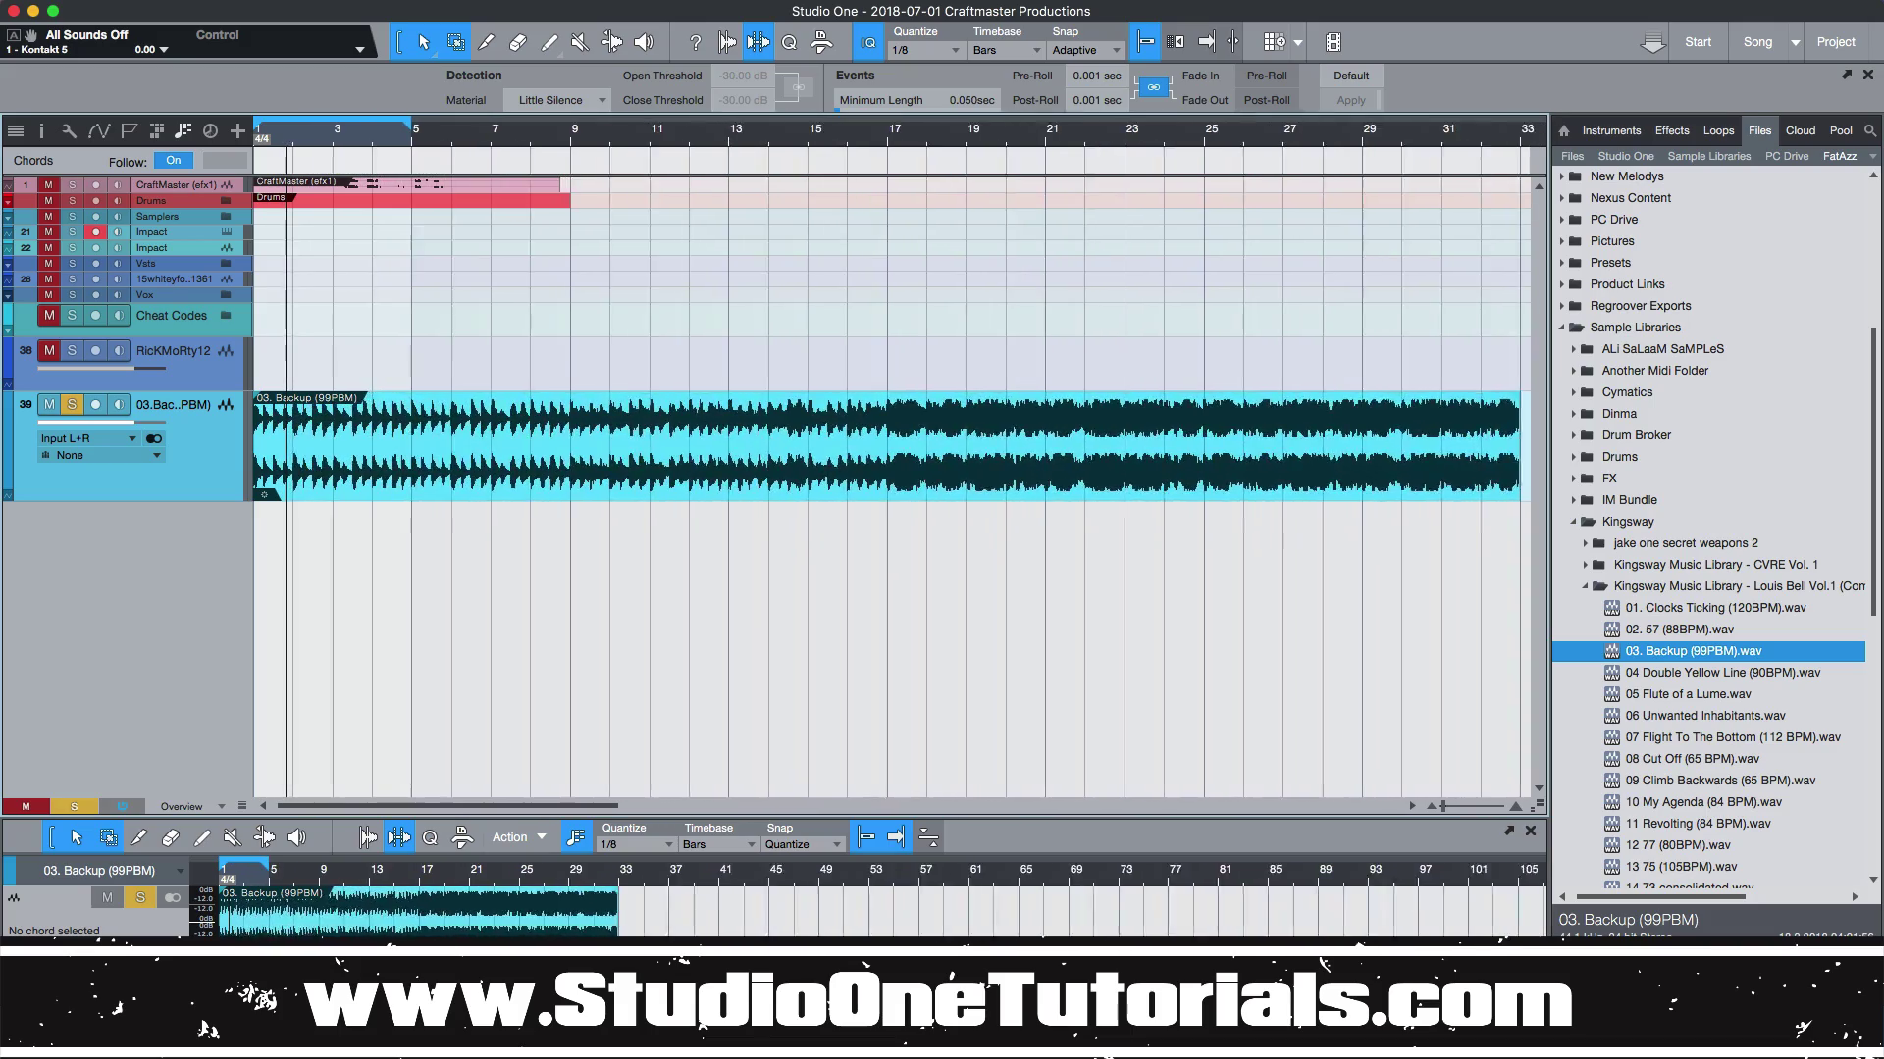
key("e")
key("e")
key("e")
key("e")
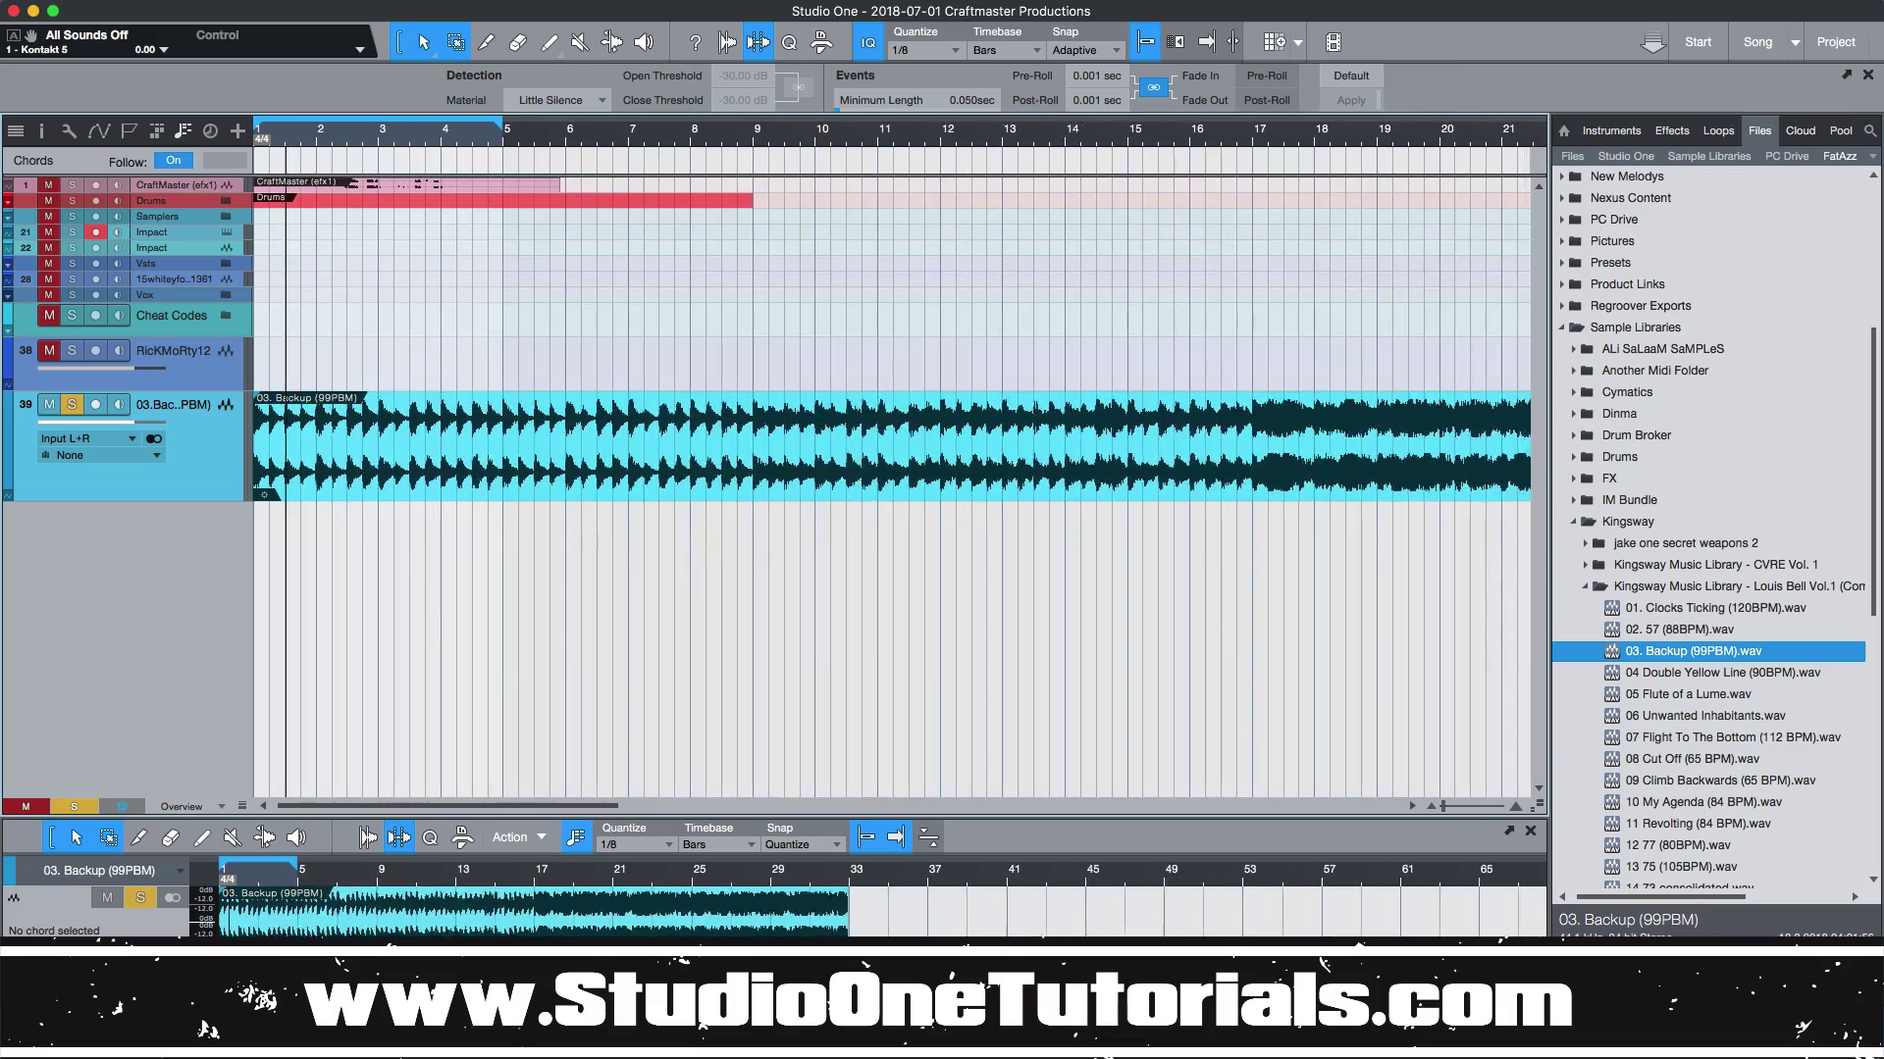
key("e")
key("e")
key("e")
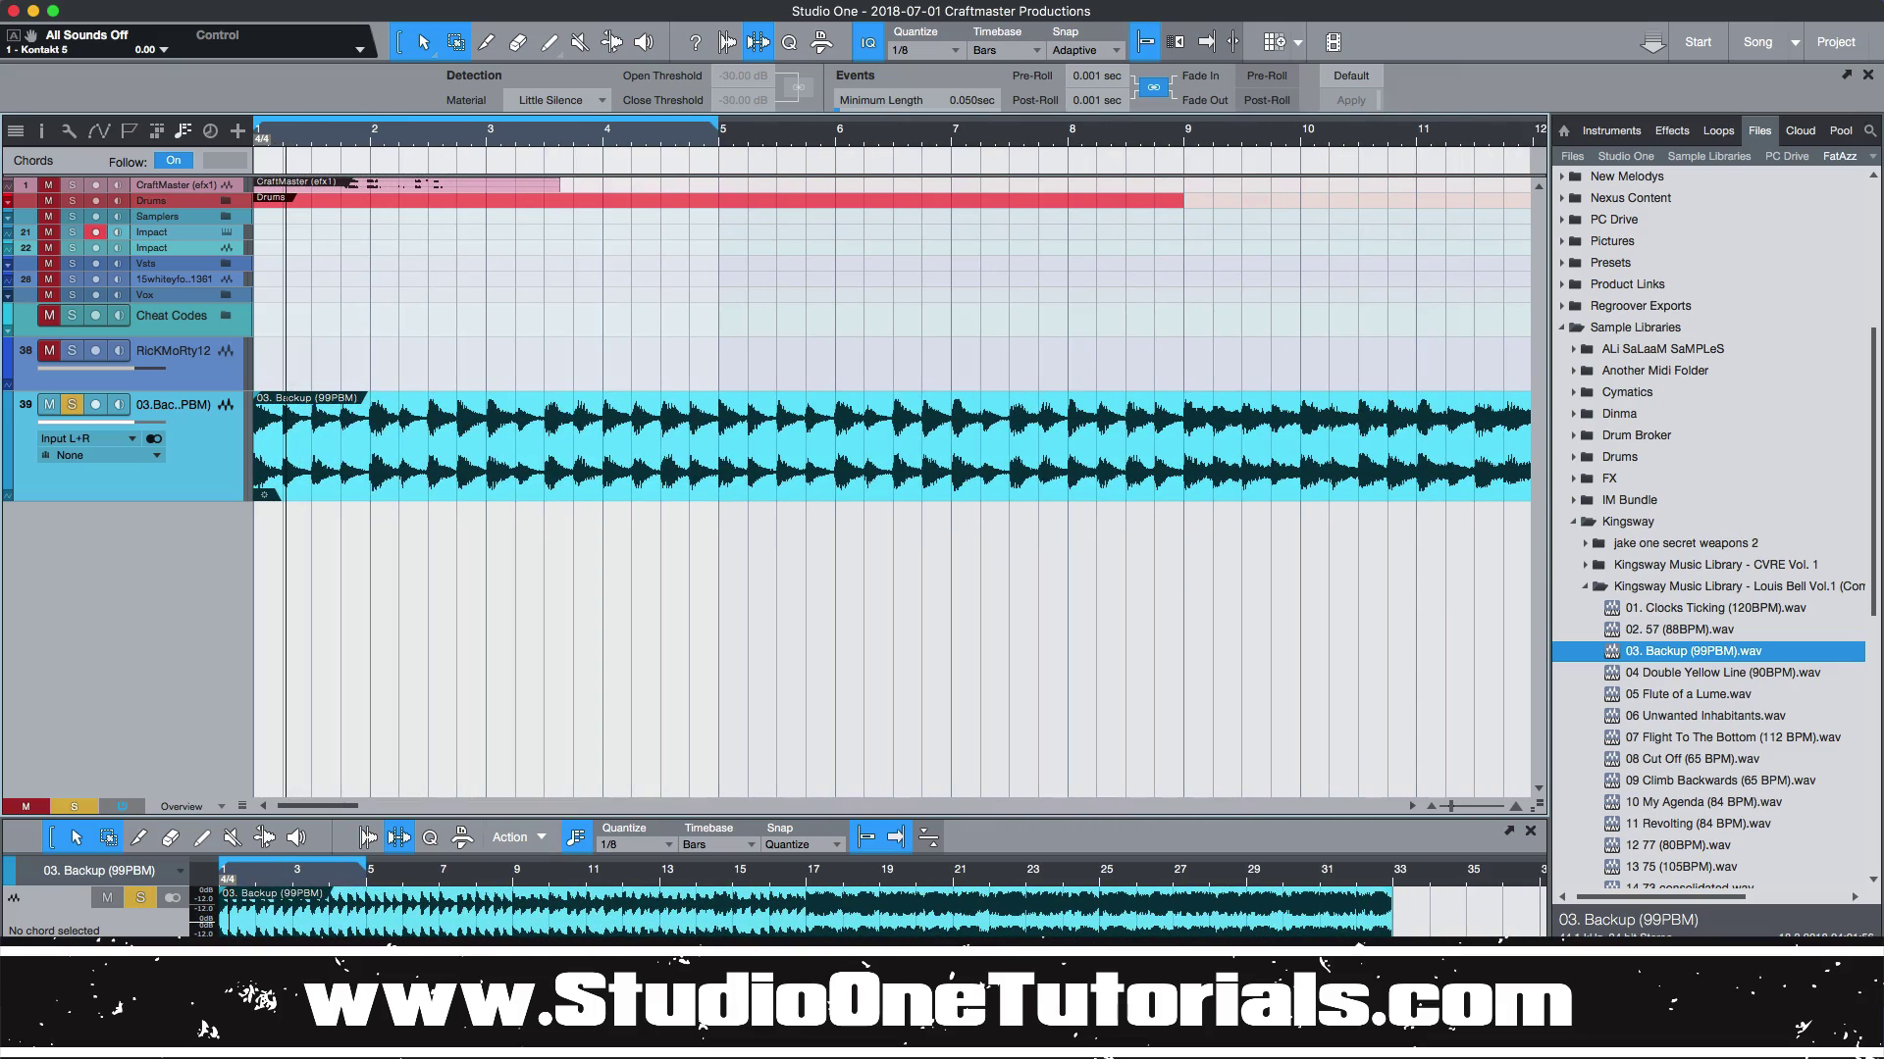
scroll(1265, 1021, "up", 2)
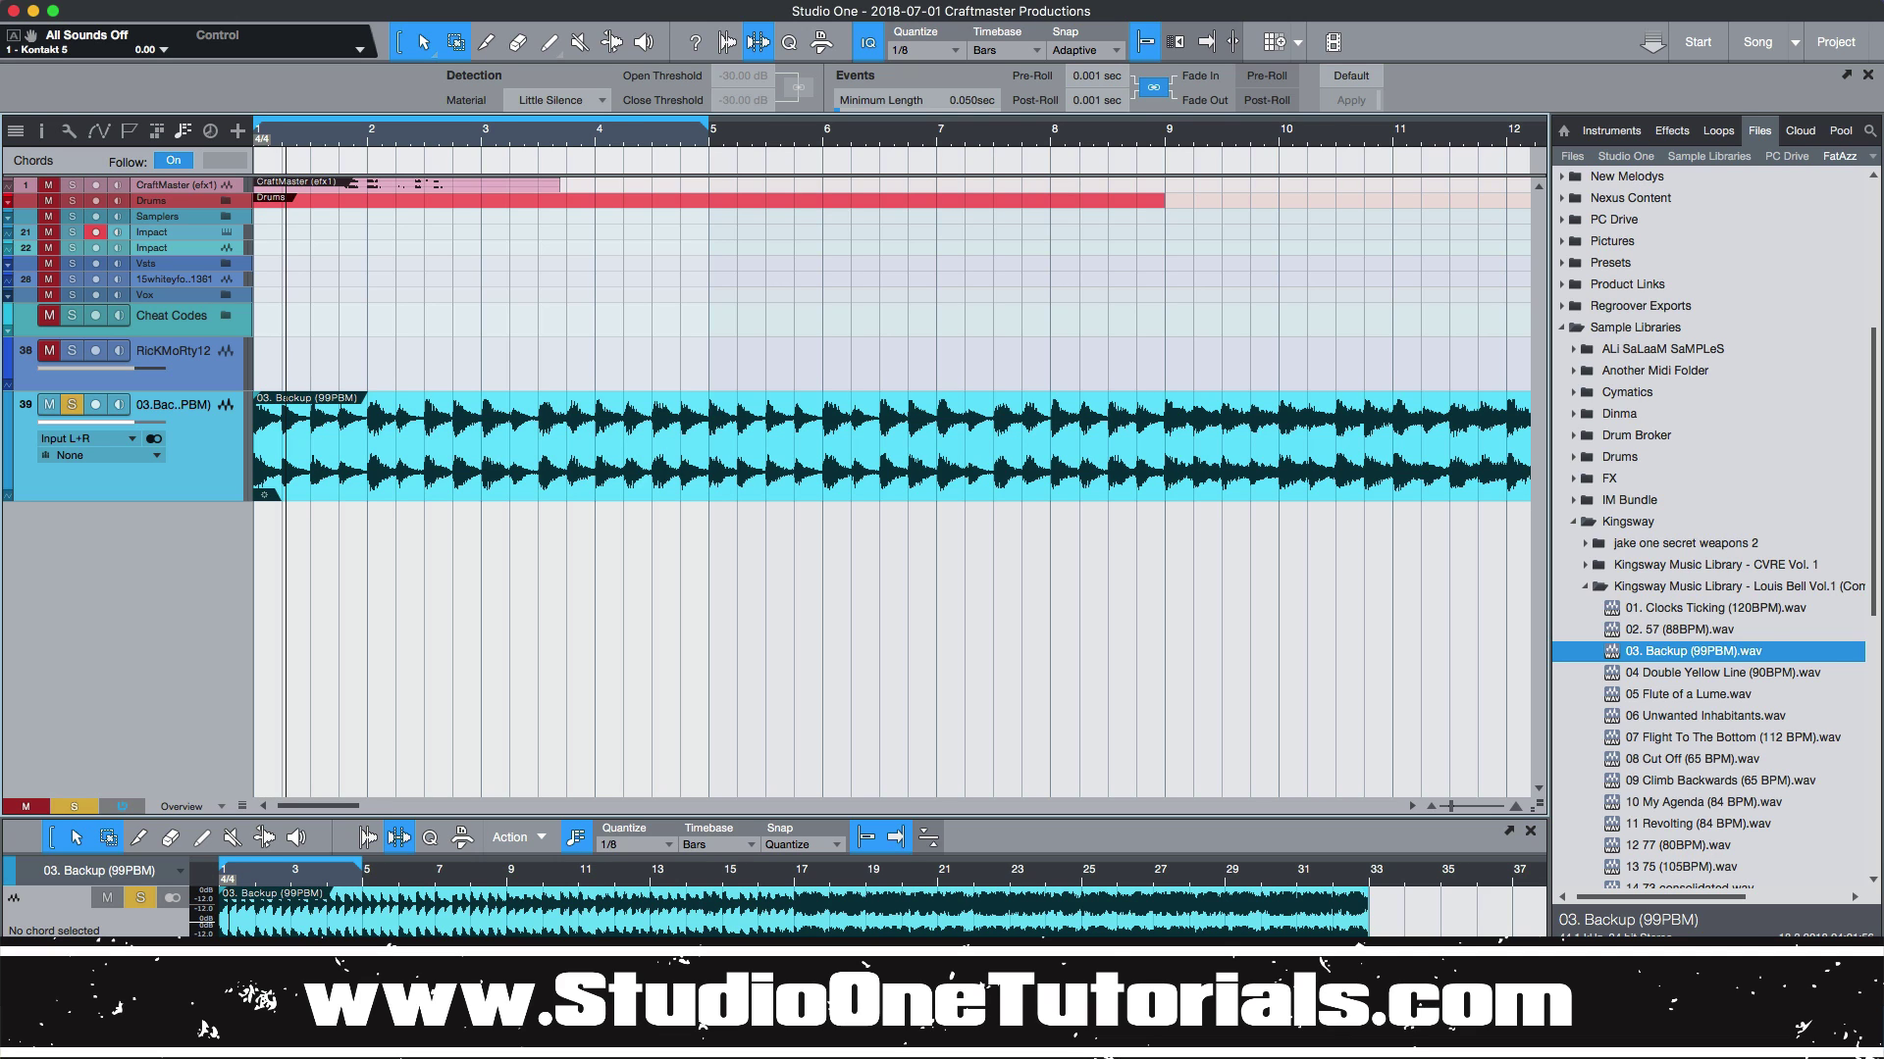
scroll(1265, 1020, "up", 3)
scroll(1266, 1020, "down", 1)
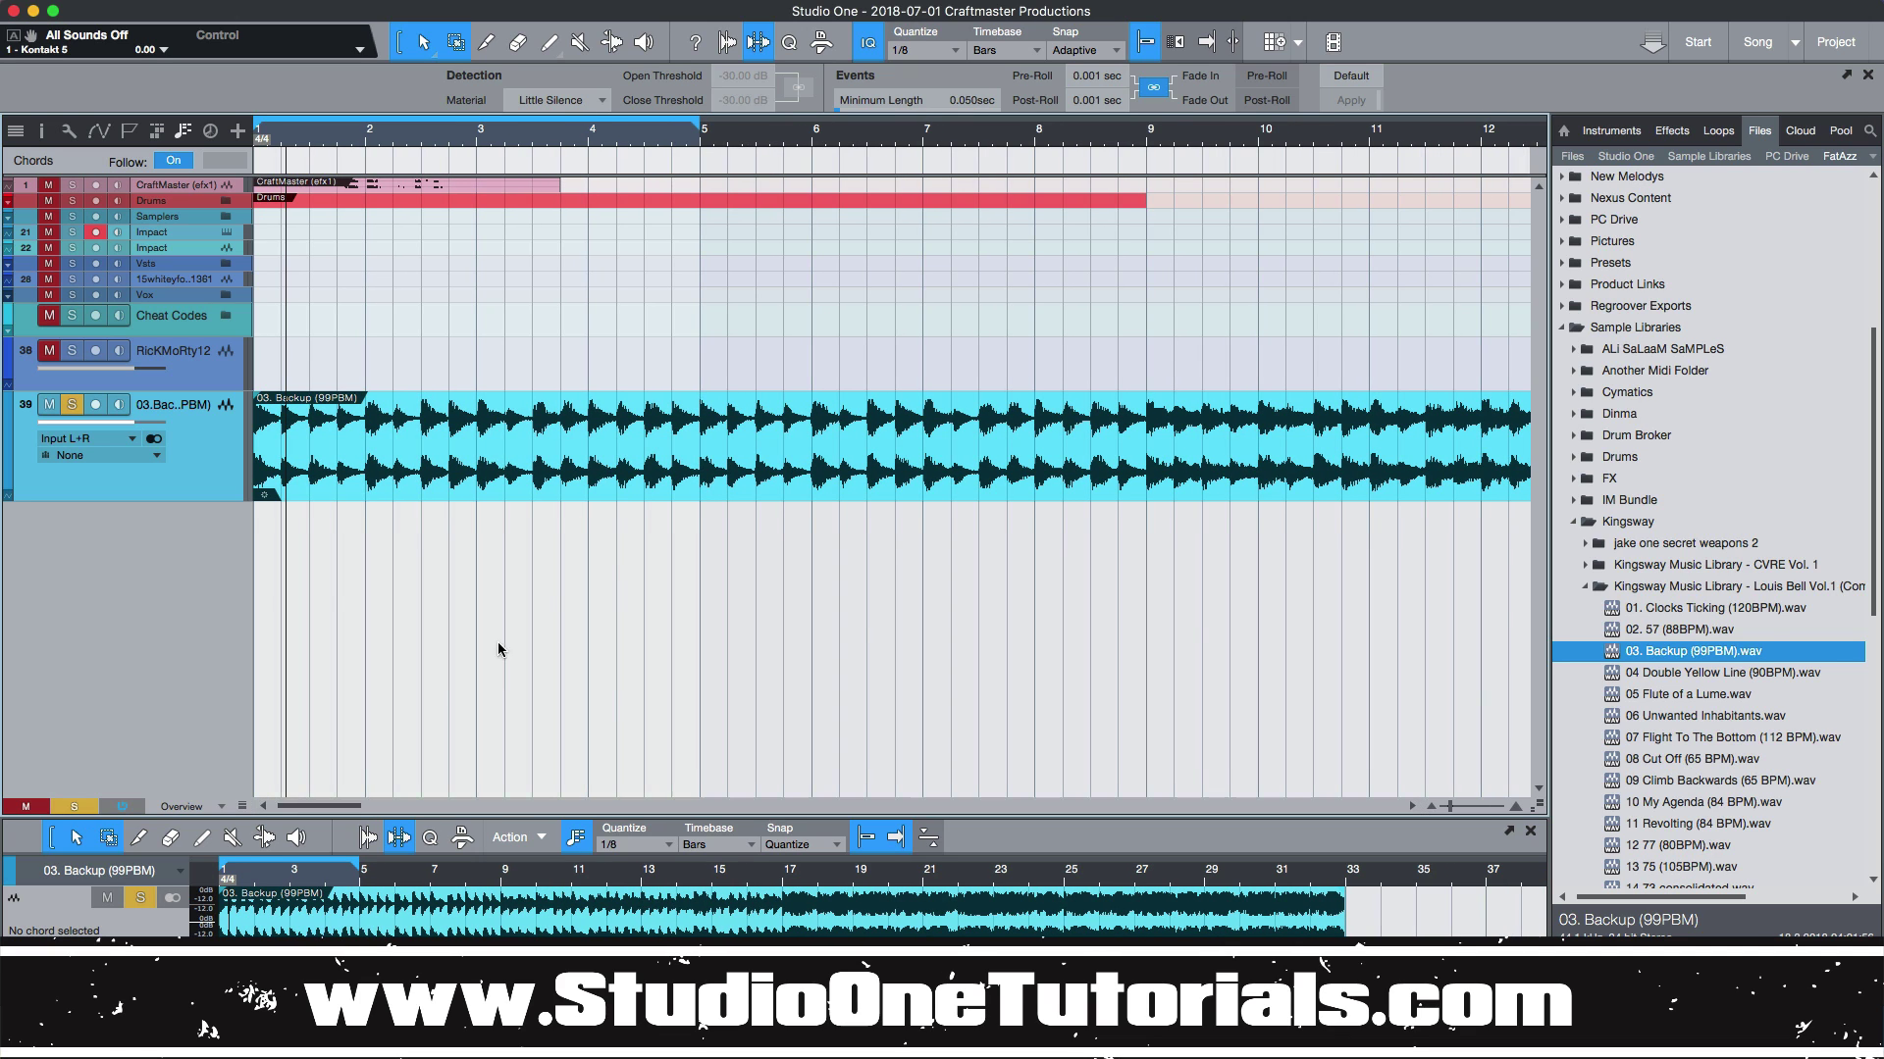
Delete the 03. Backup event from its track, keeping the empty track.
left_click(641, 472)
key("Delete")
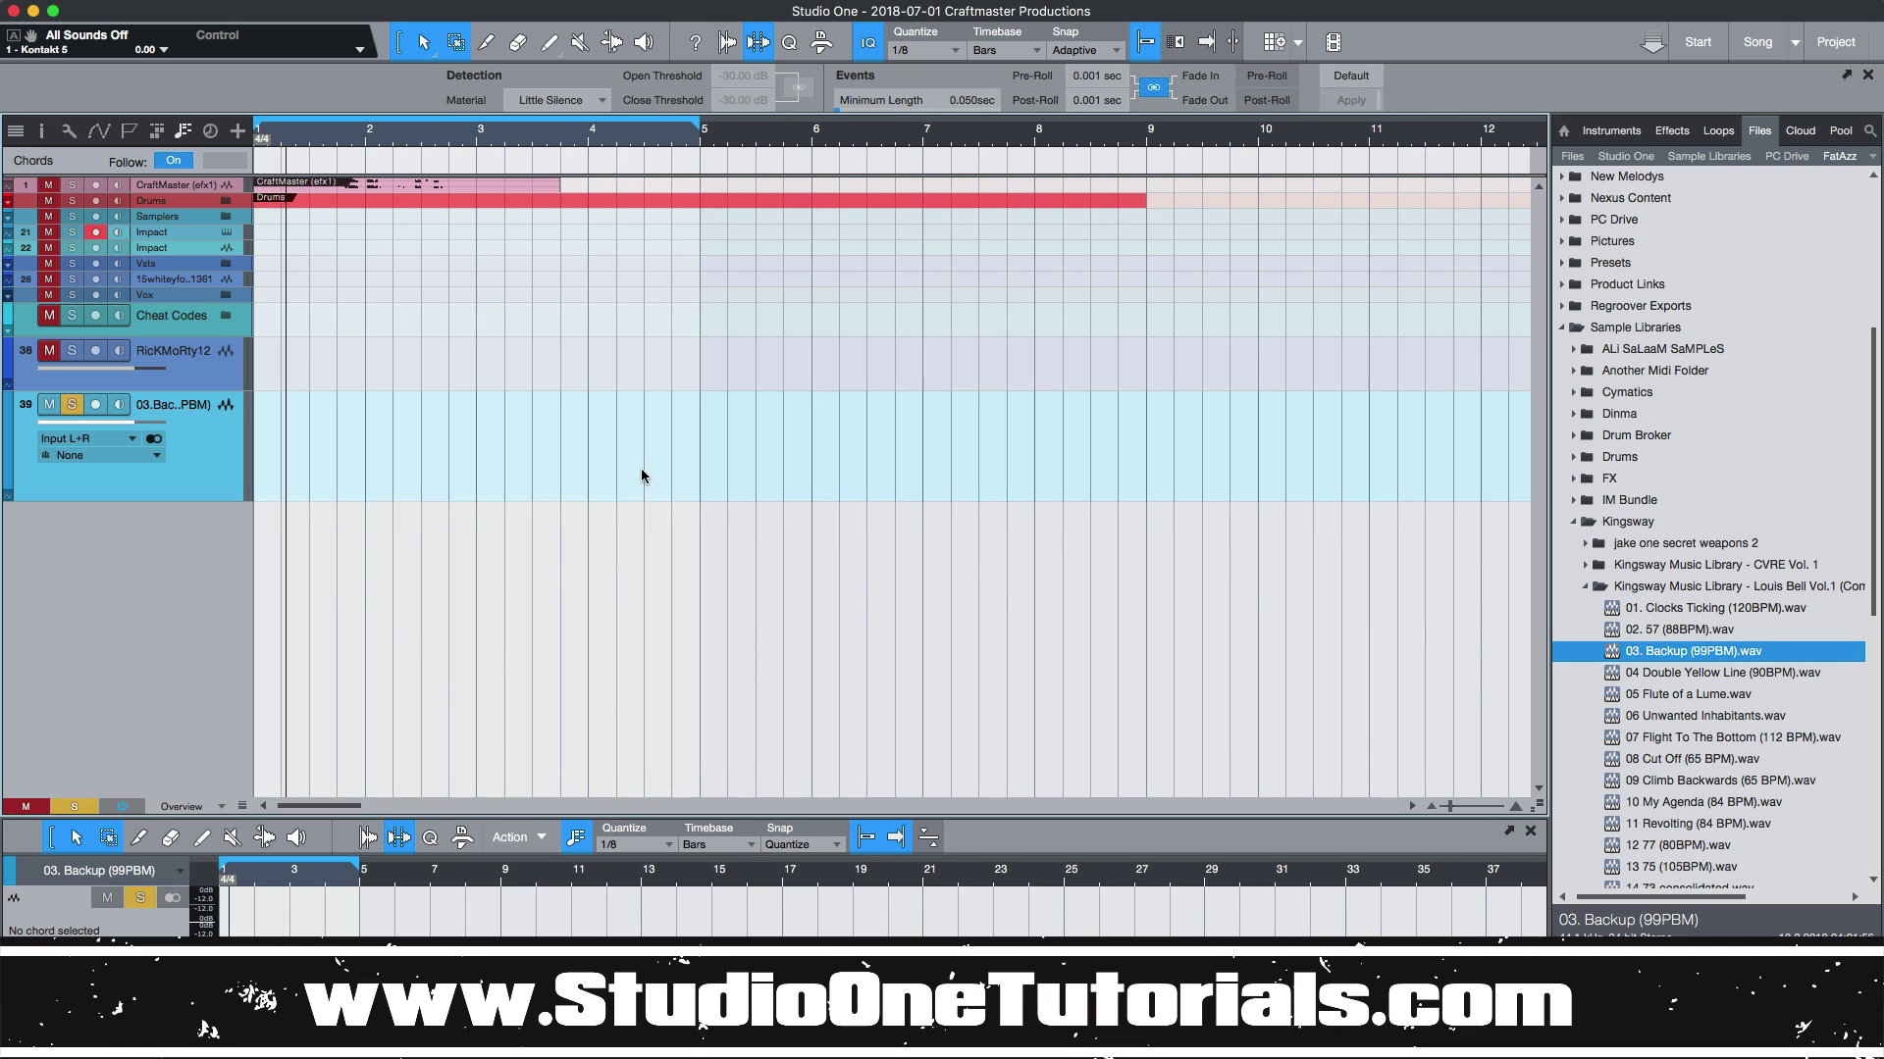